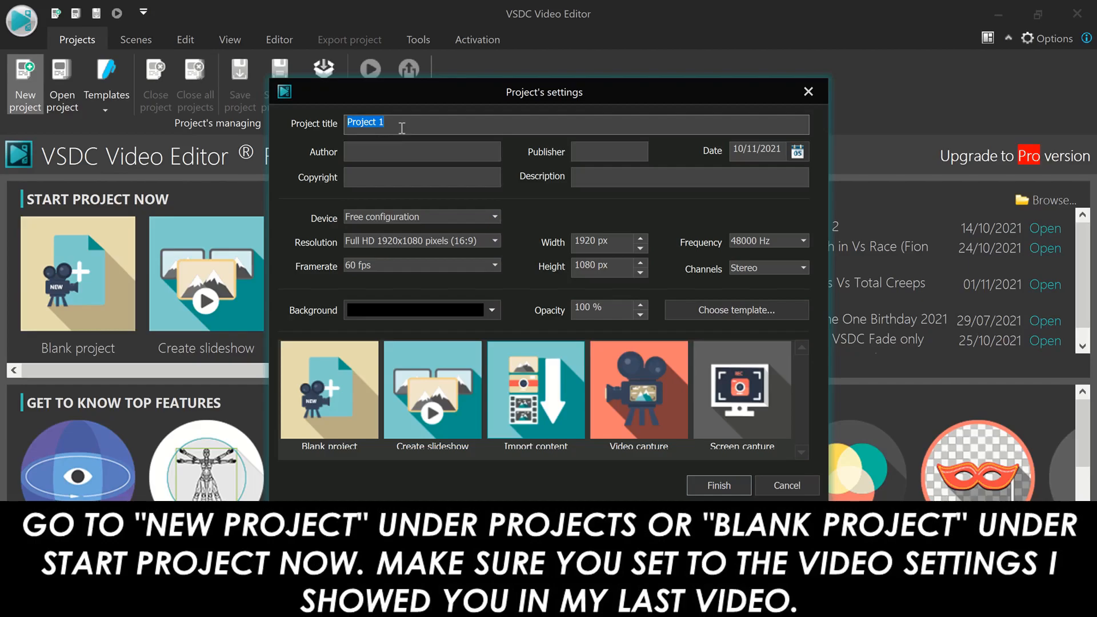
Title the new project "How to add more transitions into VSDC"
text(How to add tran)
key(BackSpace)
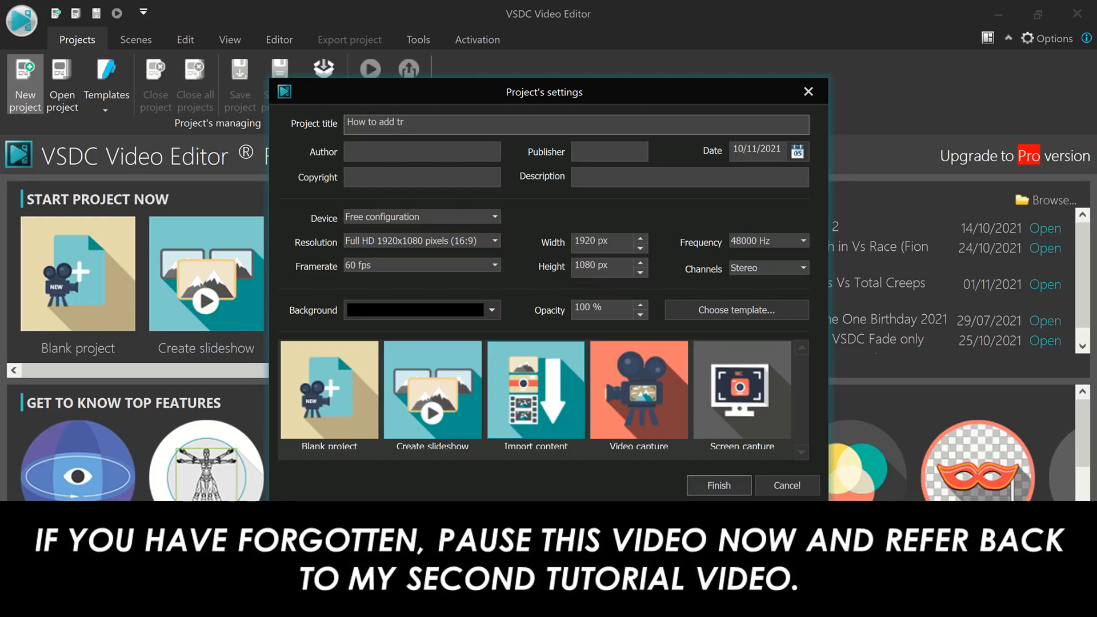
key(BackSpace)
key(BackSpace)
text(more transitions in)
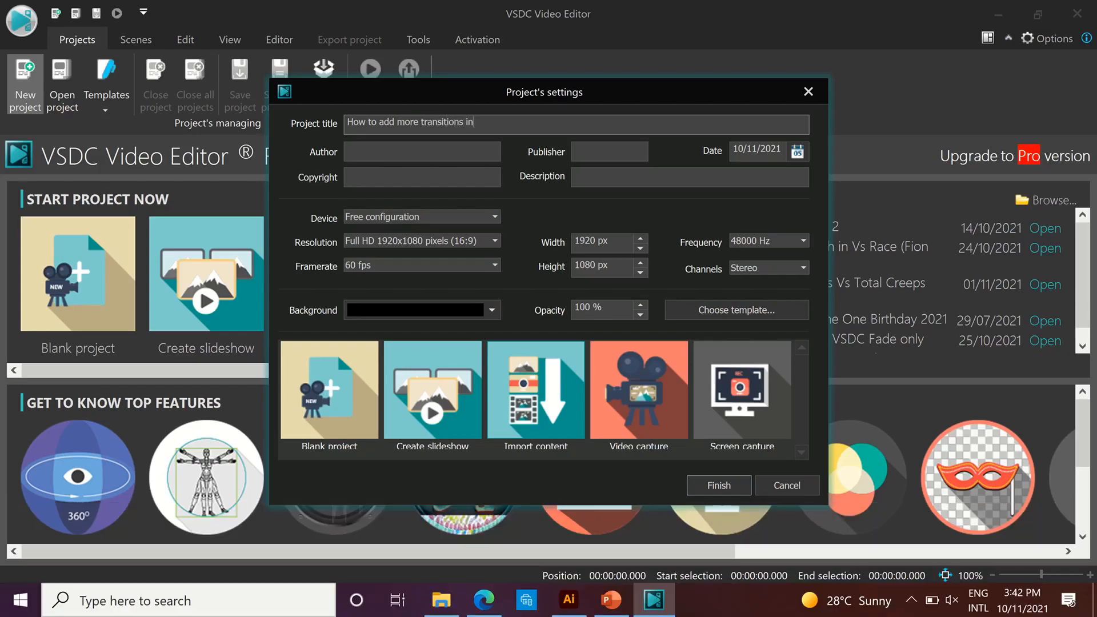
text(to VSDC)
Keep the audio frequency at 48000 Hz, dismiss the file import and create the project as a blank project
click(803, 241)
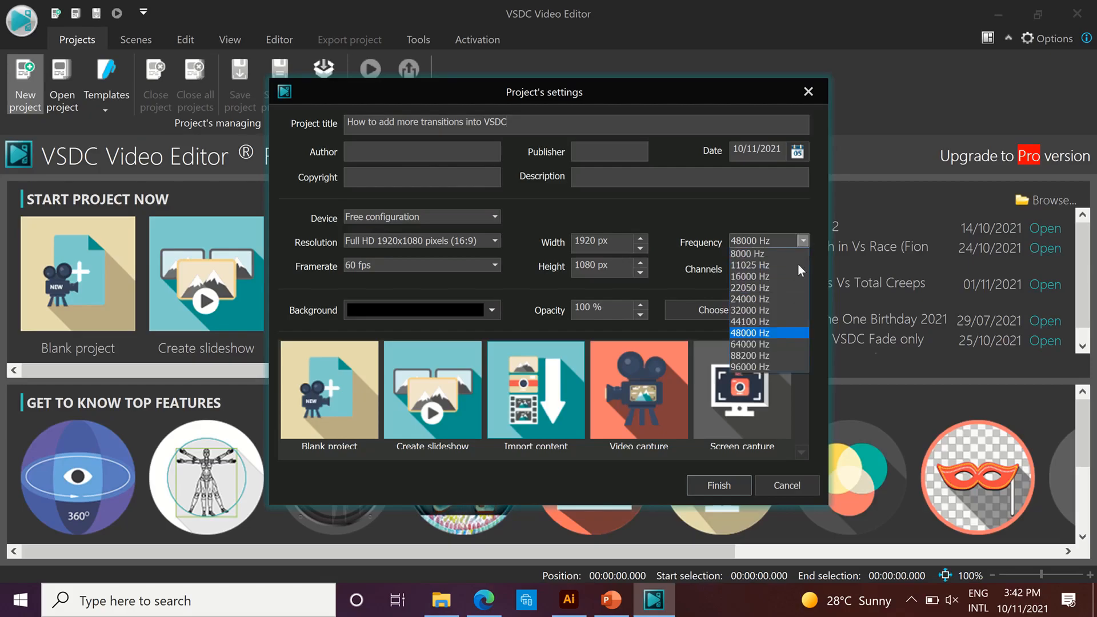
click(770, 333)
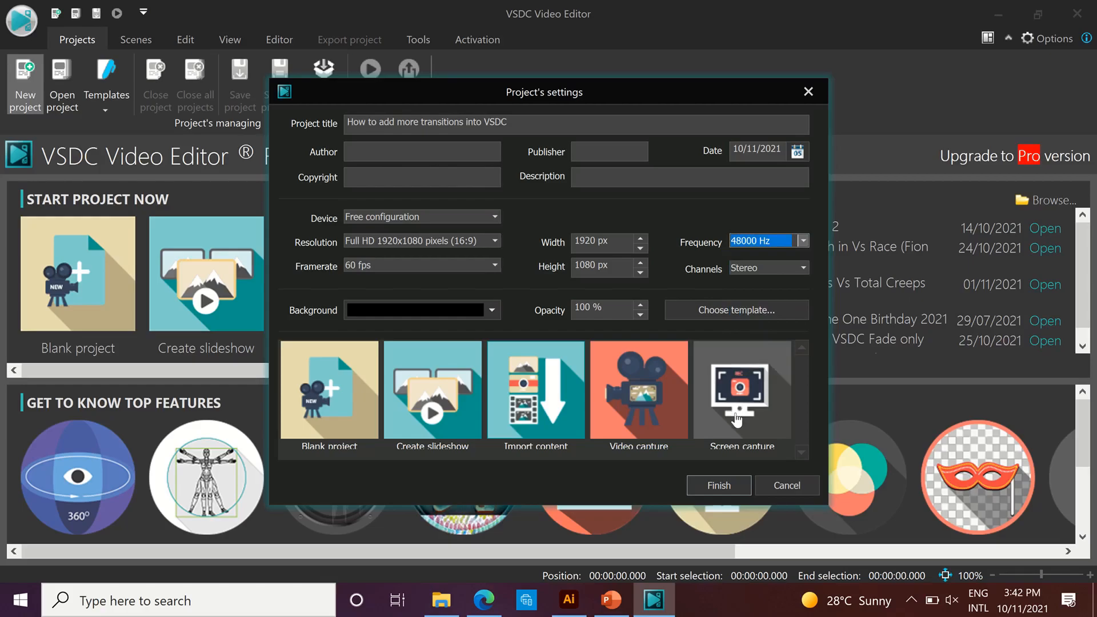
click(720, 485)
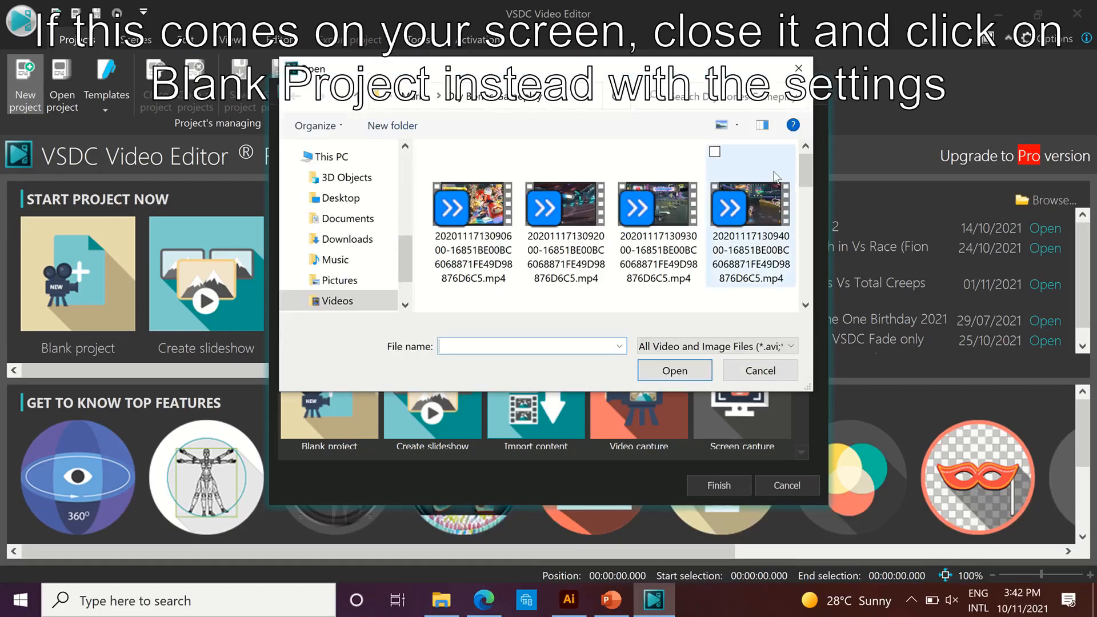
click(798, 65)
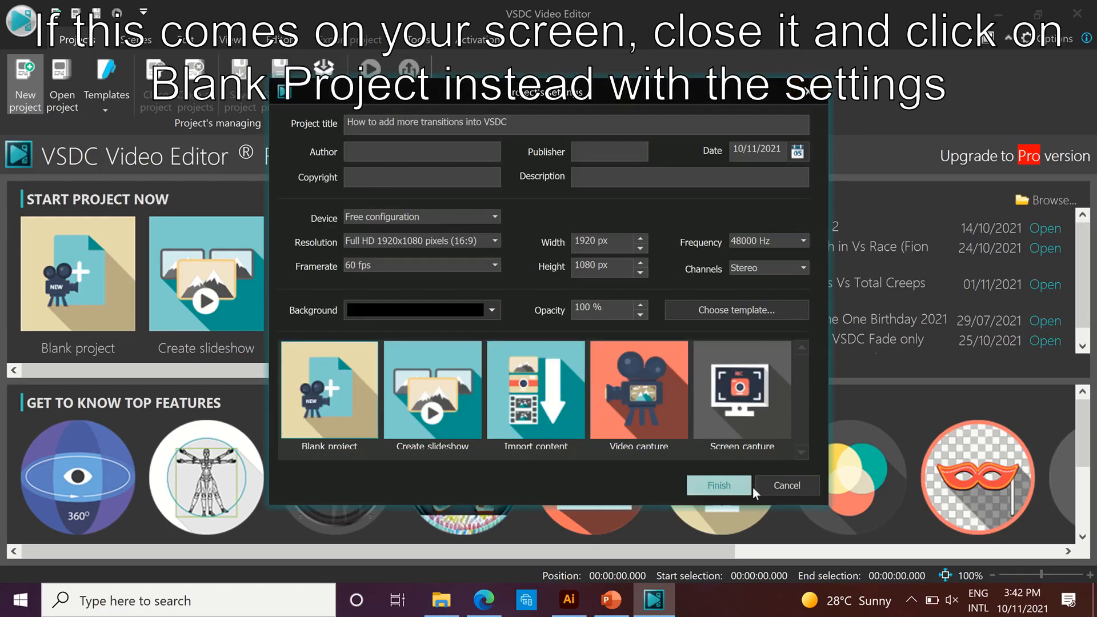
click(728, 487)
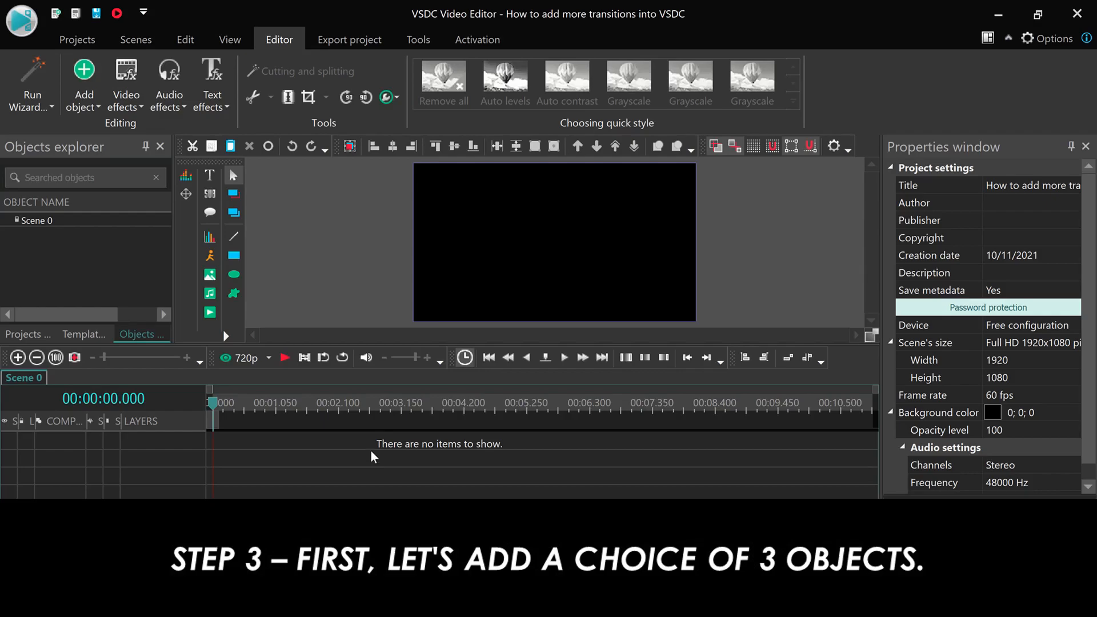
click(263, 358)
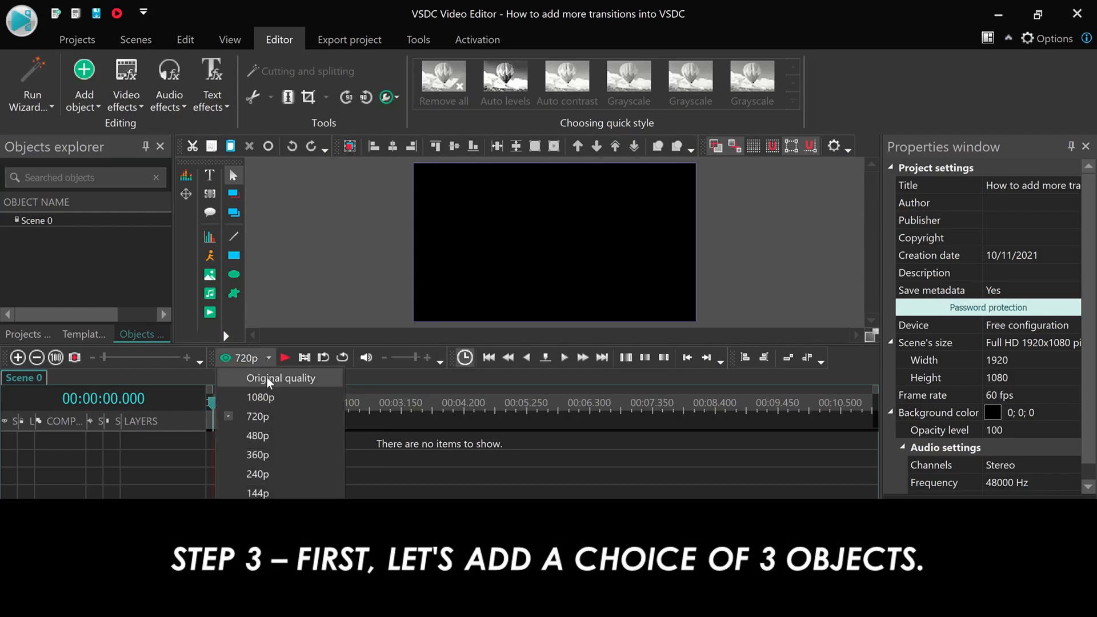
click(266, 377)
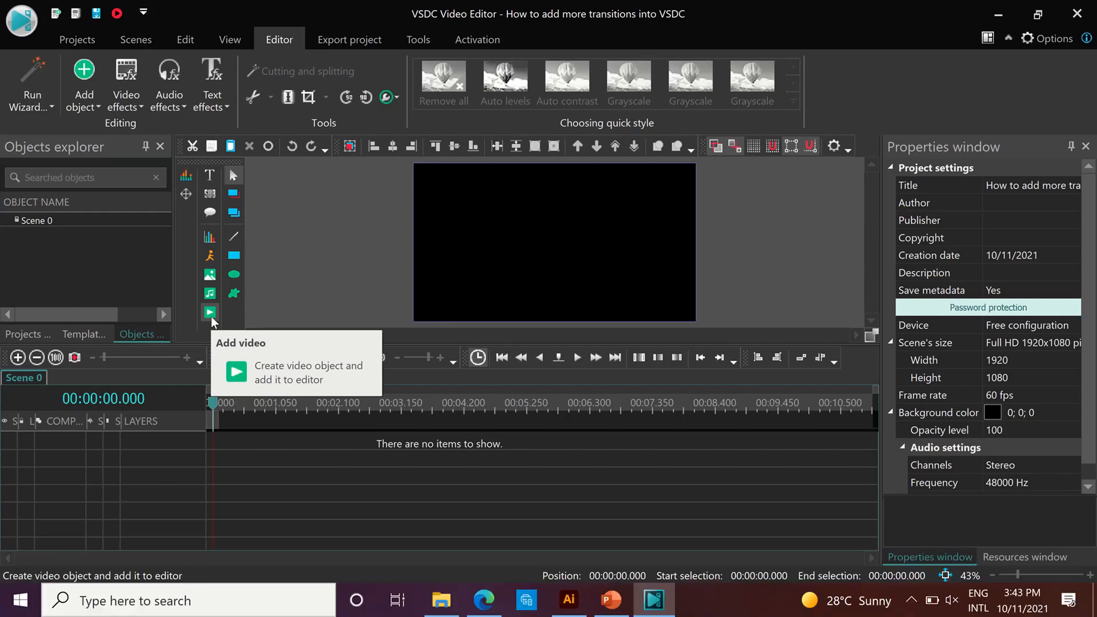
click(210, 316)
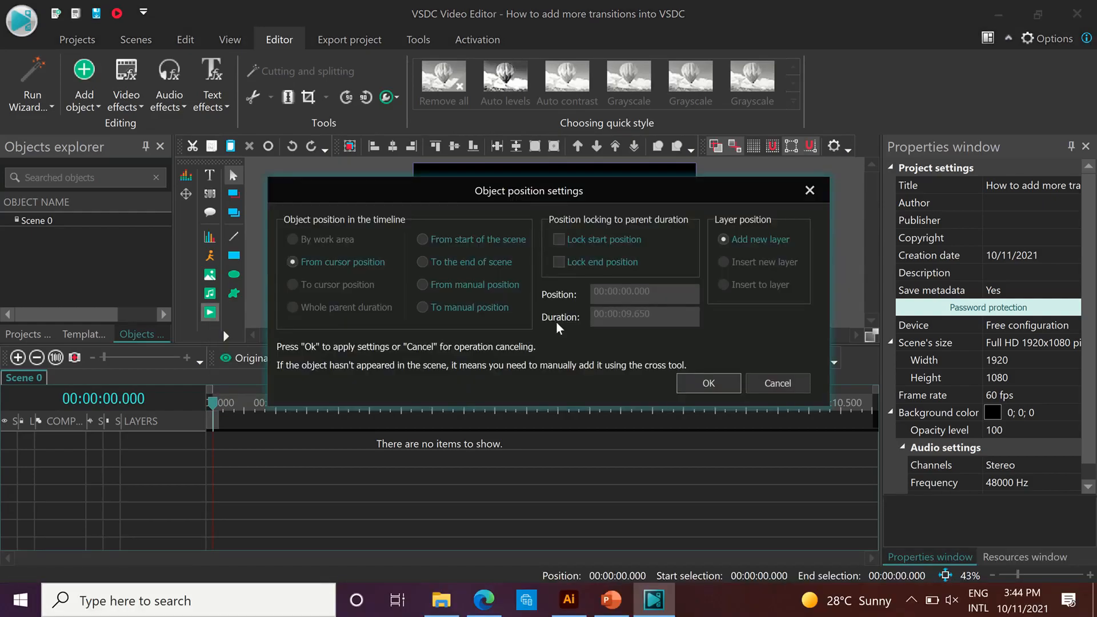
click(718, 390)
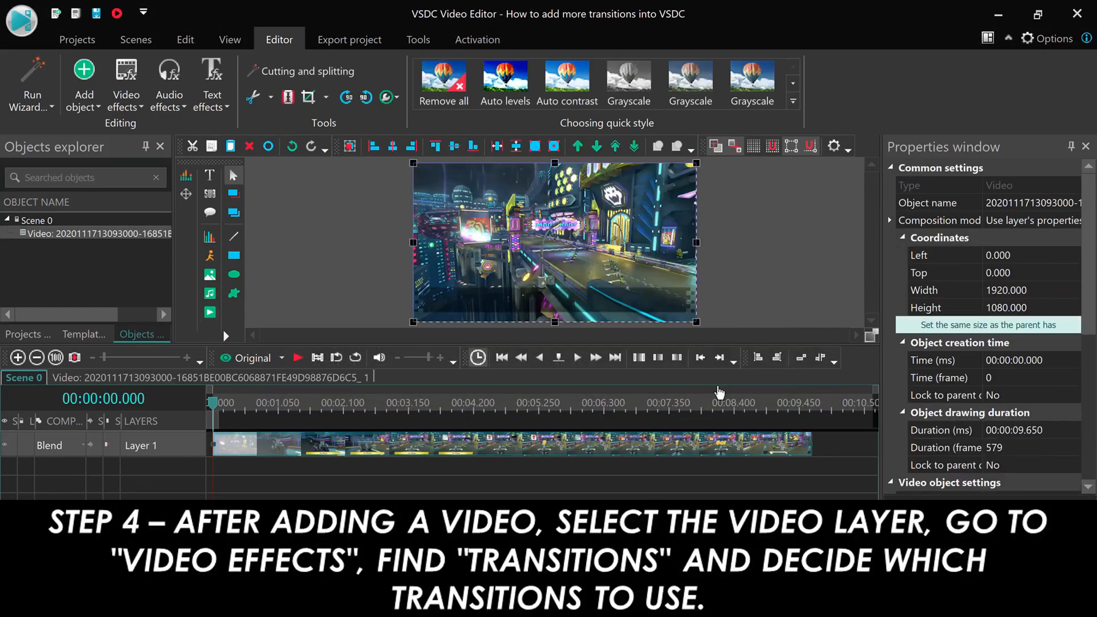
Add a Chess transition to the video clip, positioned from the start of the scene with a duration of 00:00:01.000
click(594, 478)
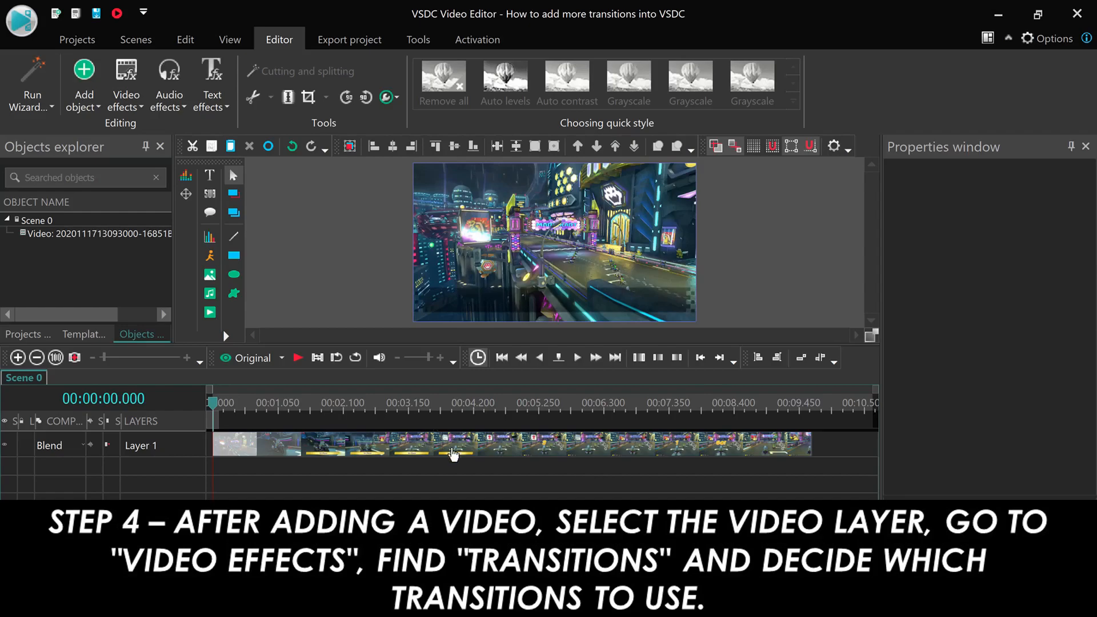
click(454, 454)
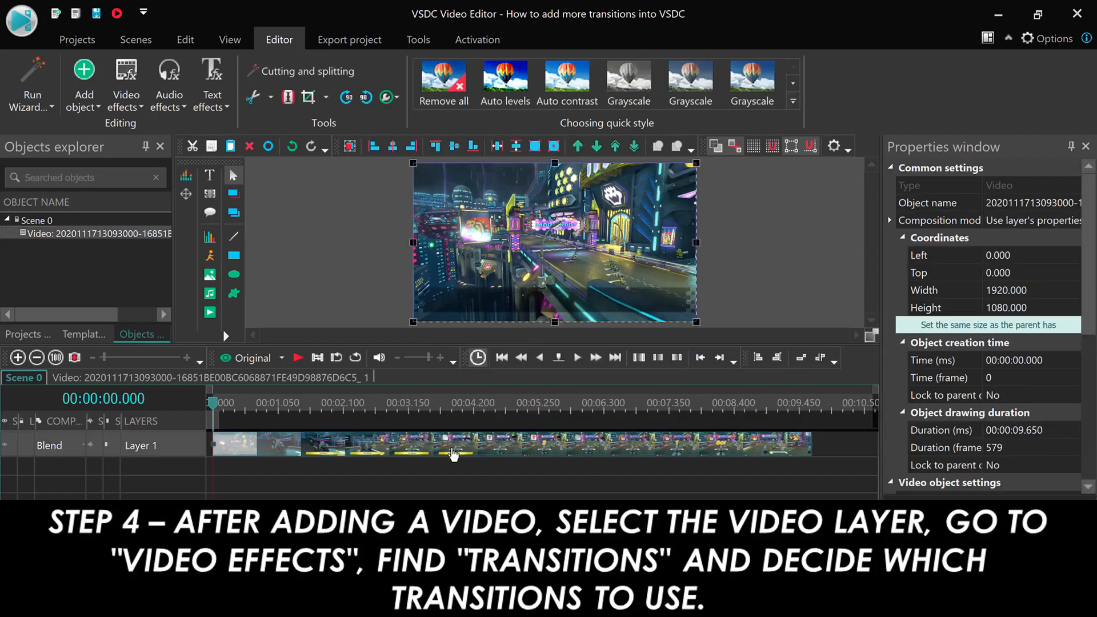
click(136, 109)
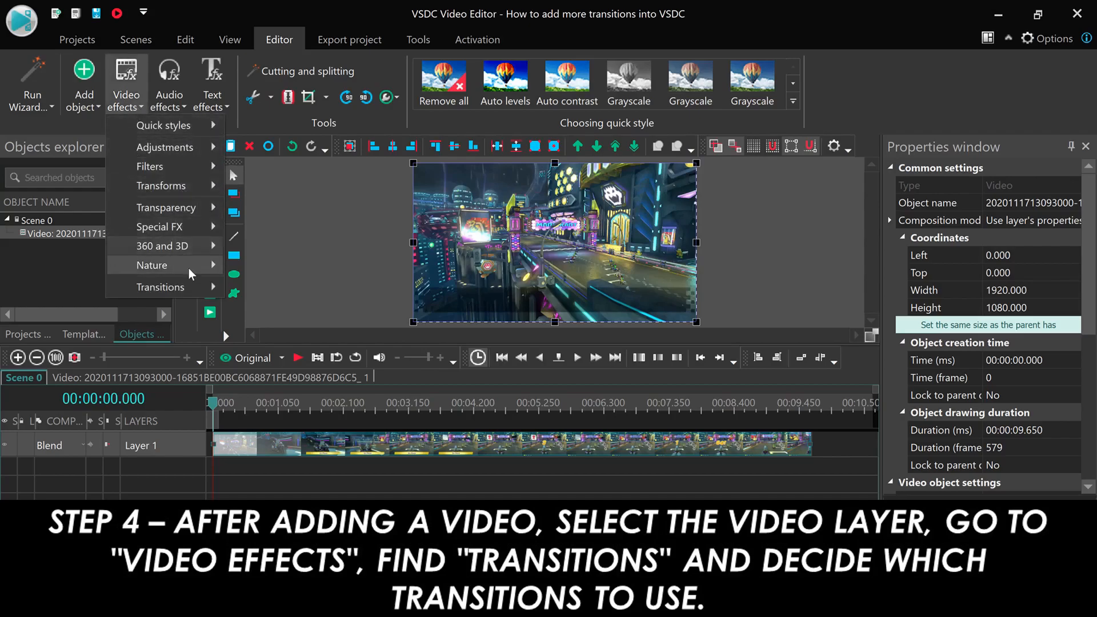
mouse_move(195, 280)
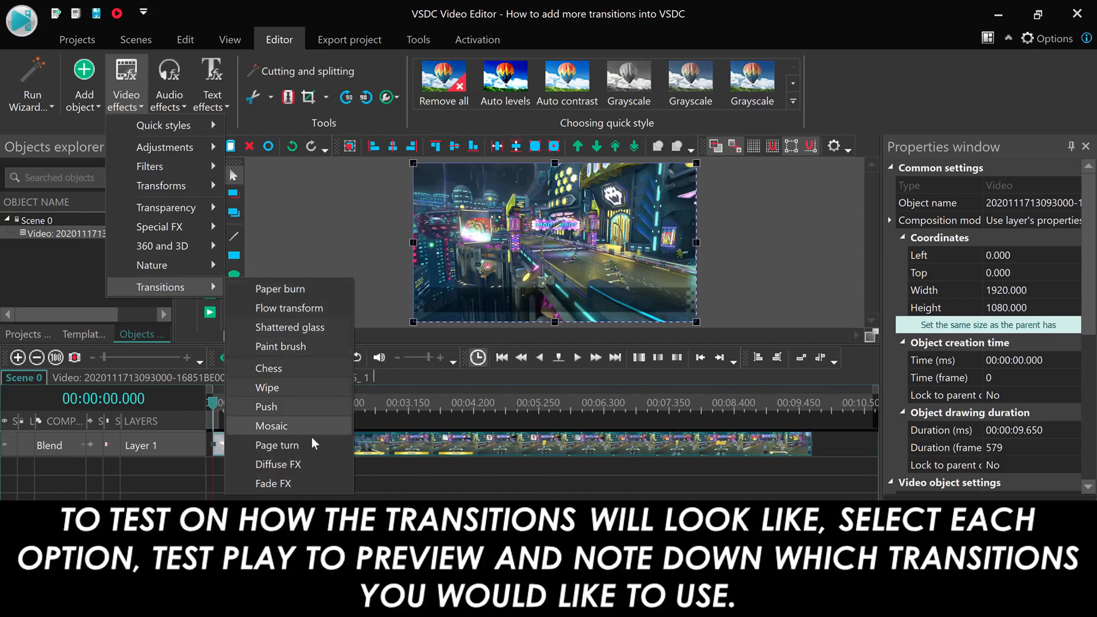
click(342, 376)
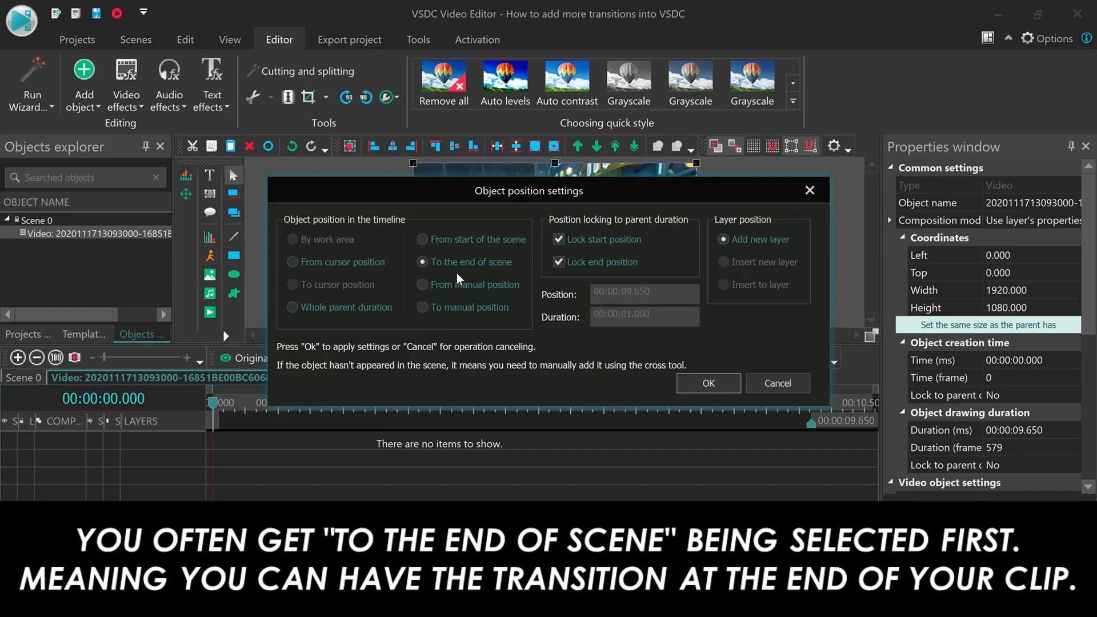
click(440, 243)
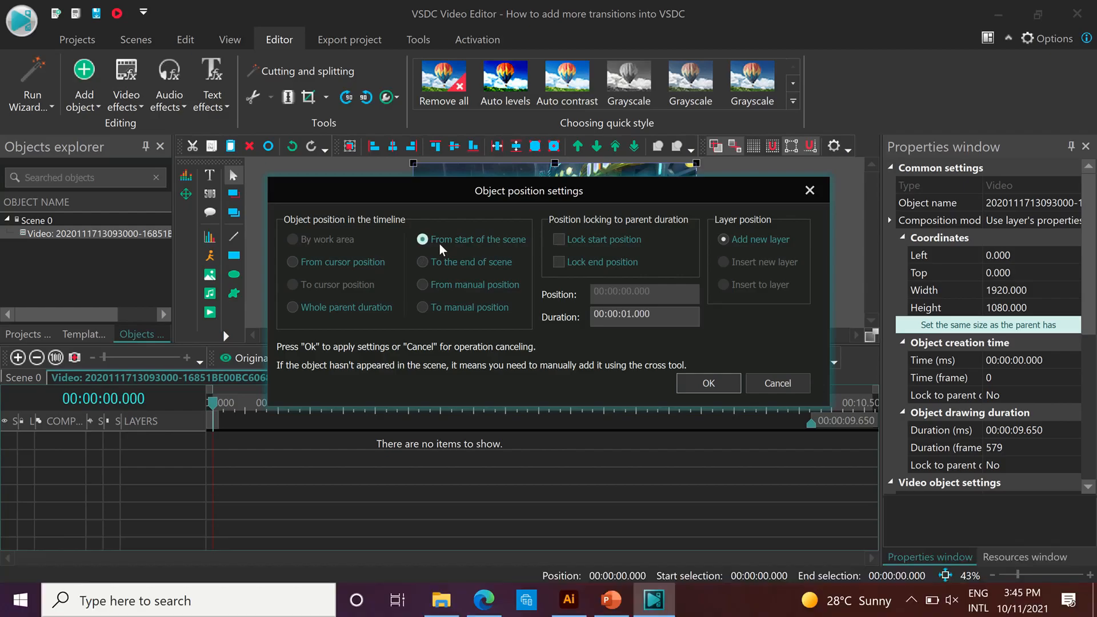
click(716, 389)
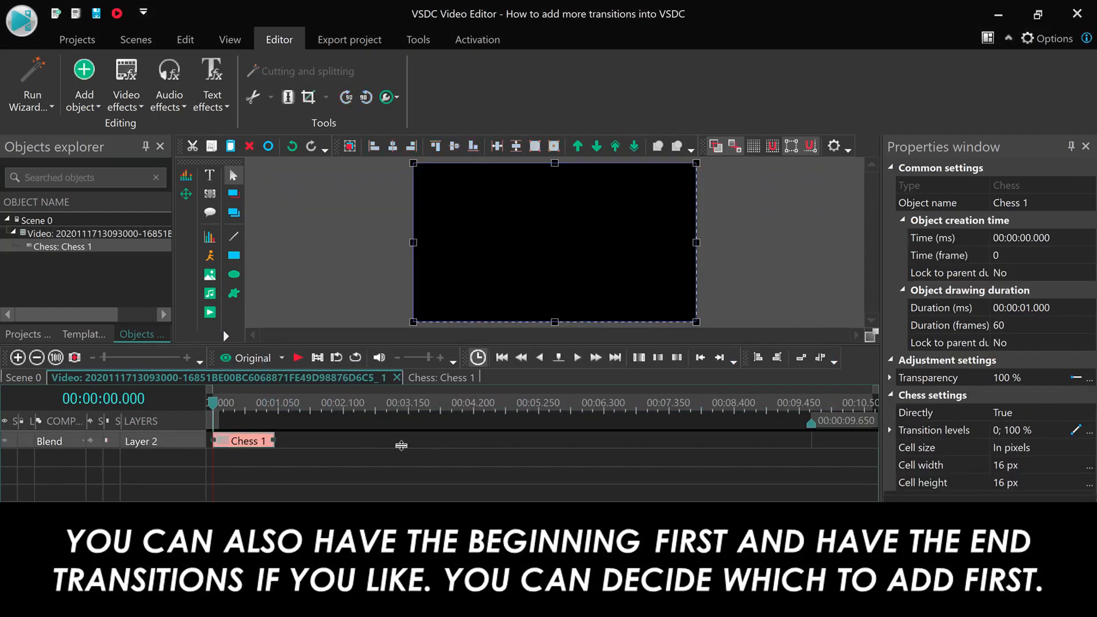
Play the clip's opening to preview the Chess transition and return the cursor to the start
click(332, 461)
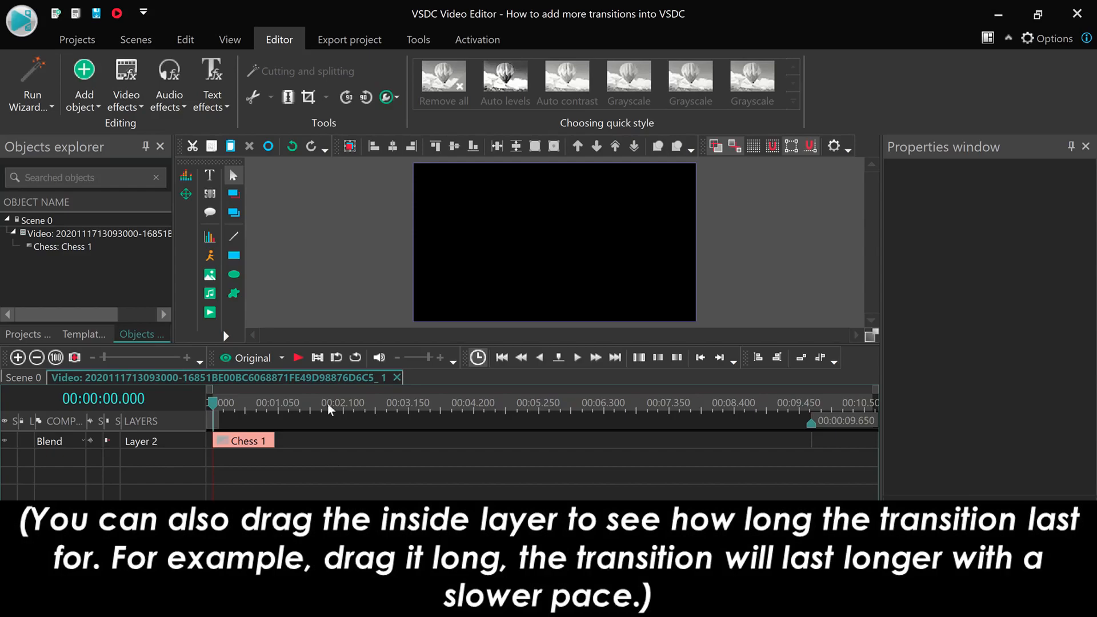
click(294, 360)
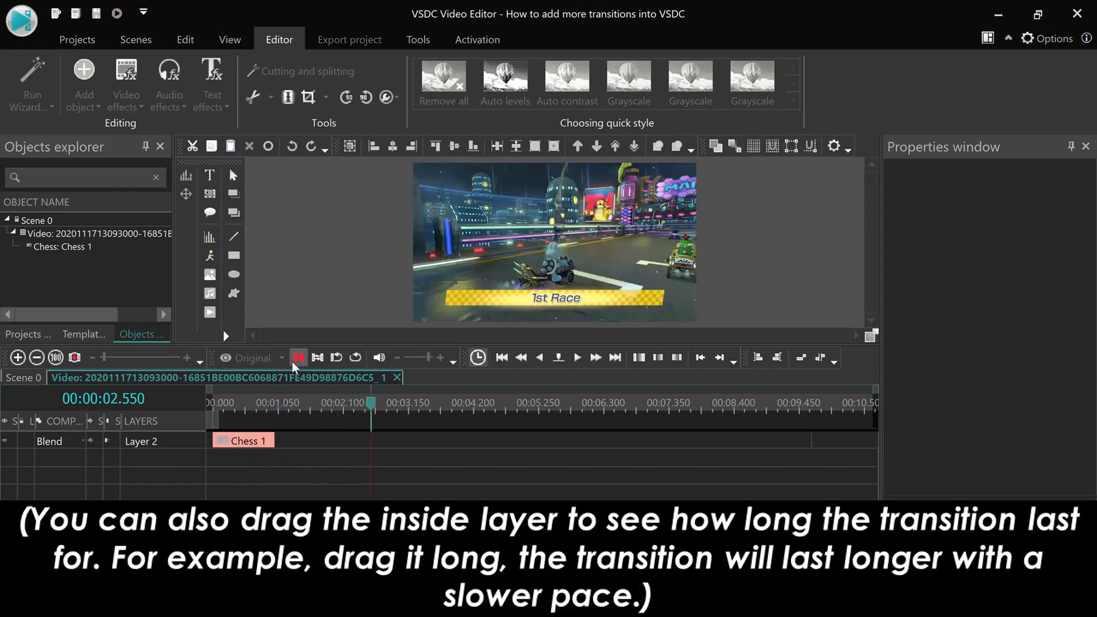
click(294, 360)
click(211, 403)
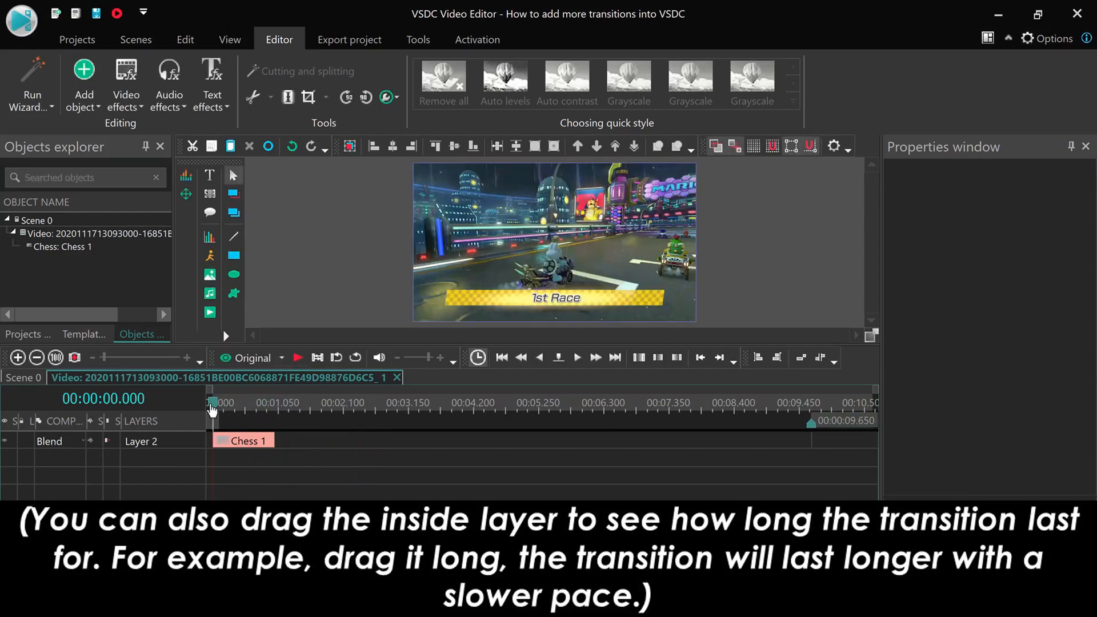
Lengthen the Chess transition on the timeline to a duration of 00:00:02.150
click(258, 447)
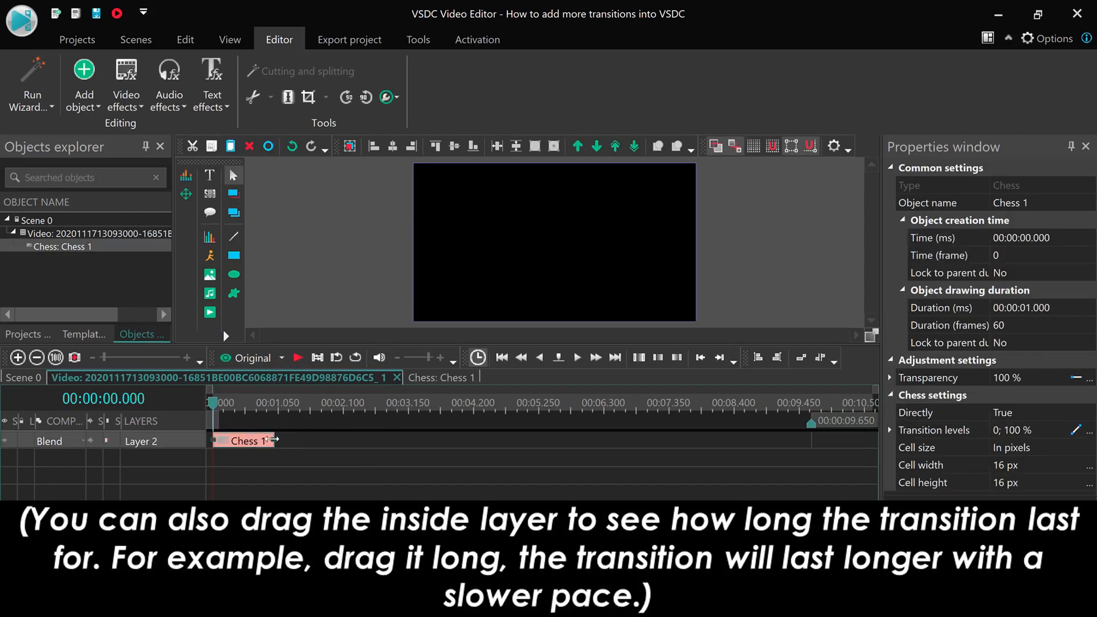
drag(273, 439, 344, 438)
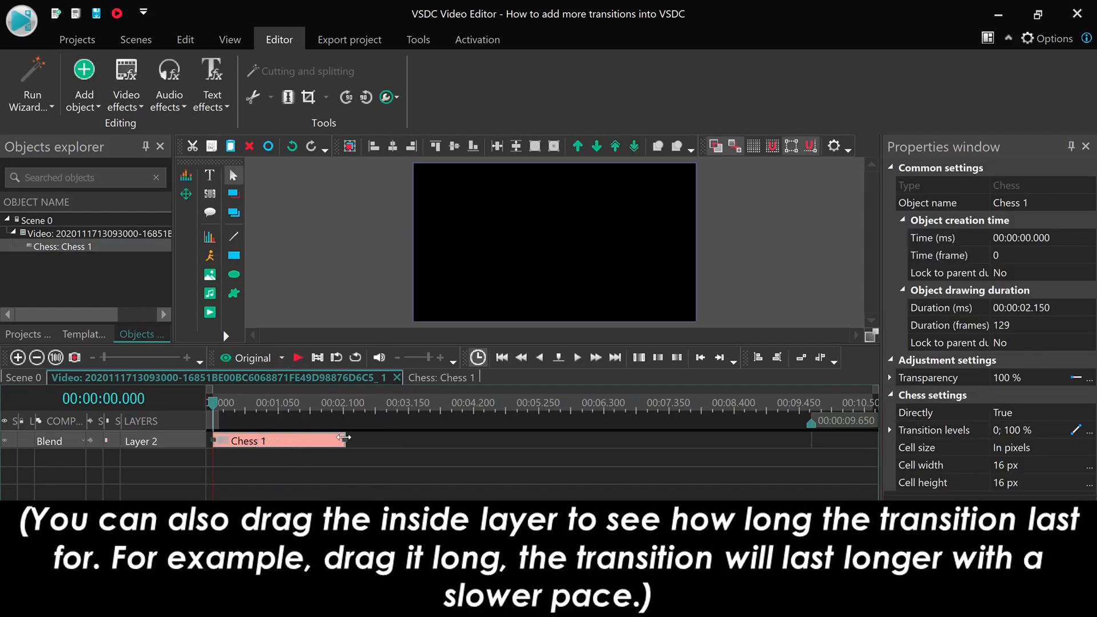
click(352, 466)
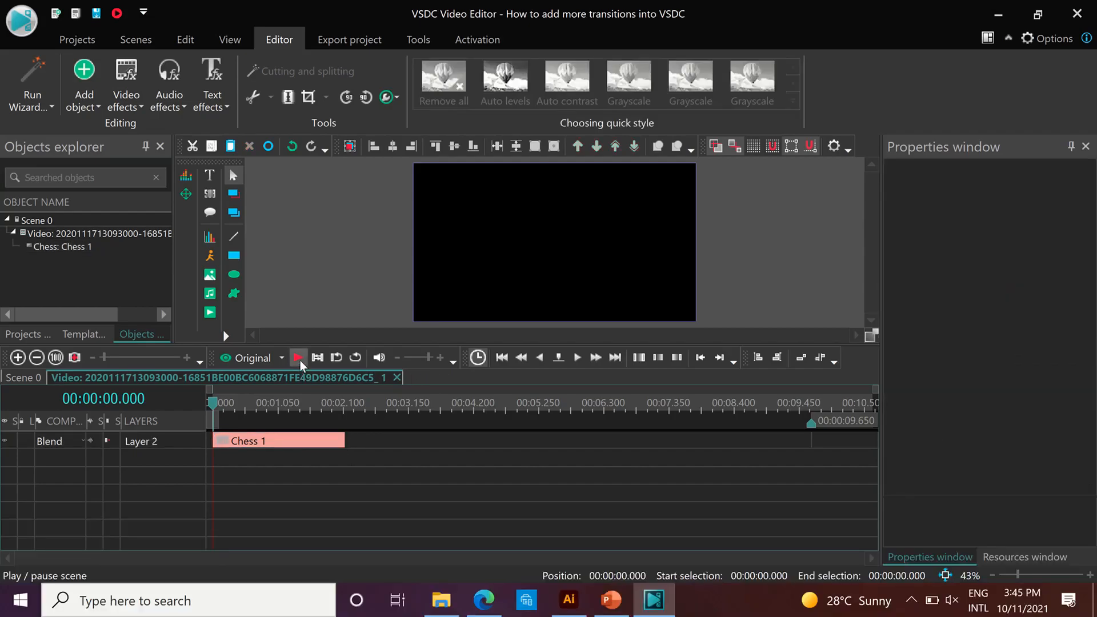
Preview the lengthened Chess transition and put the playback cursor back at the beginning
click(298, 358)
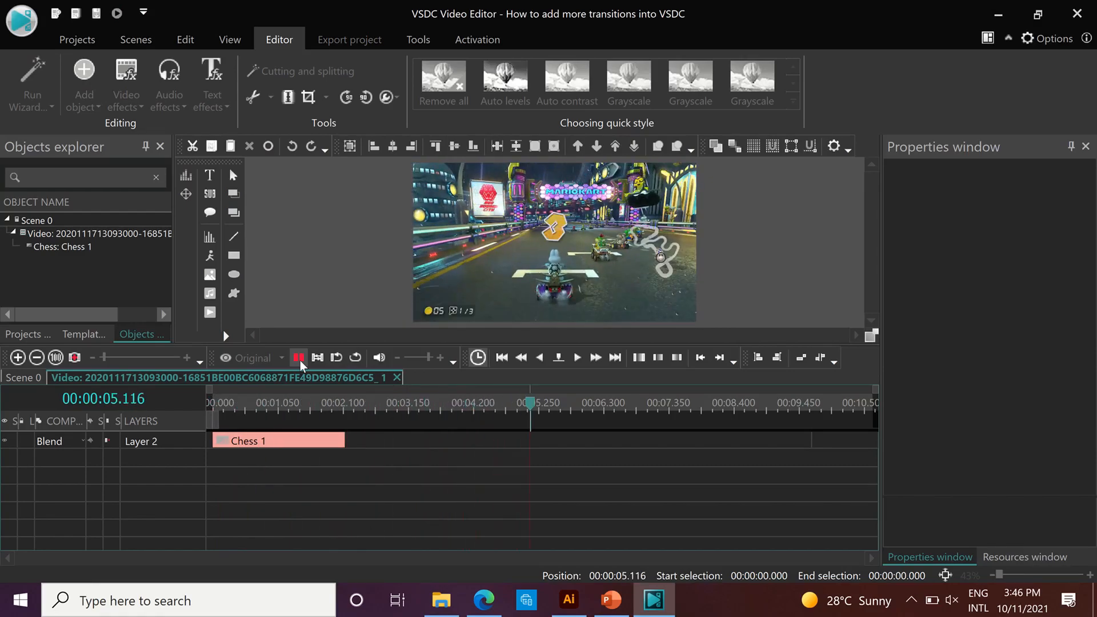
click(299, 357)
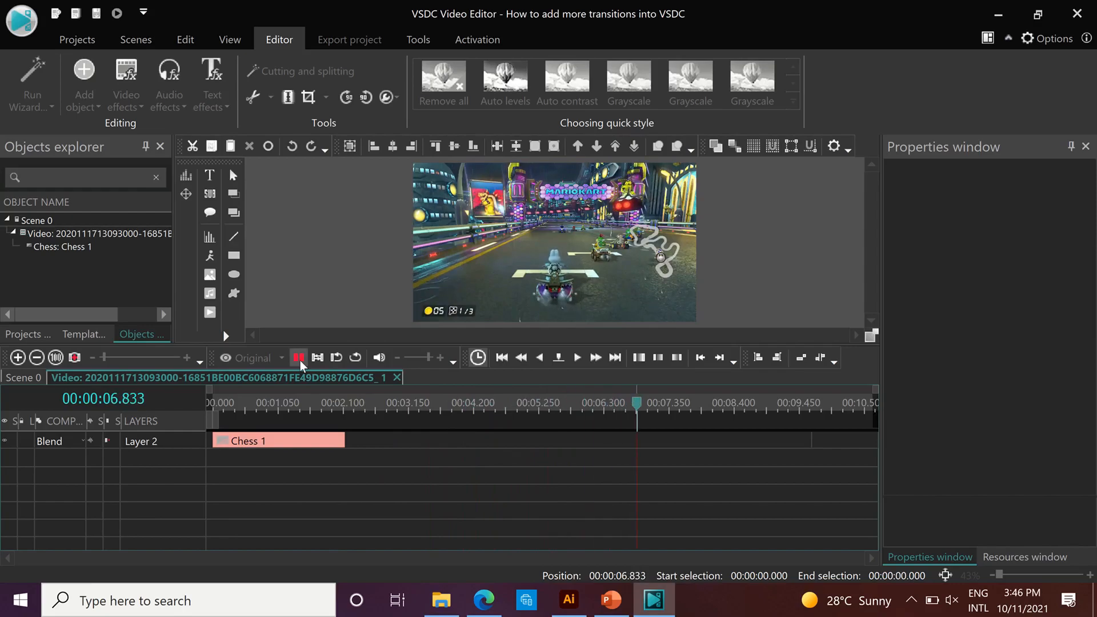
click(212, 403)
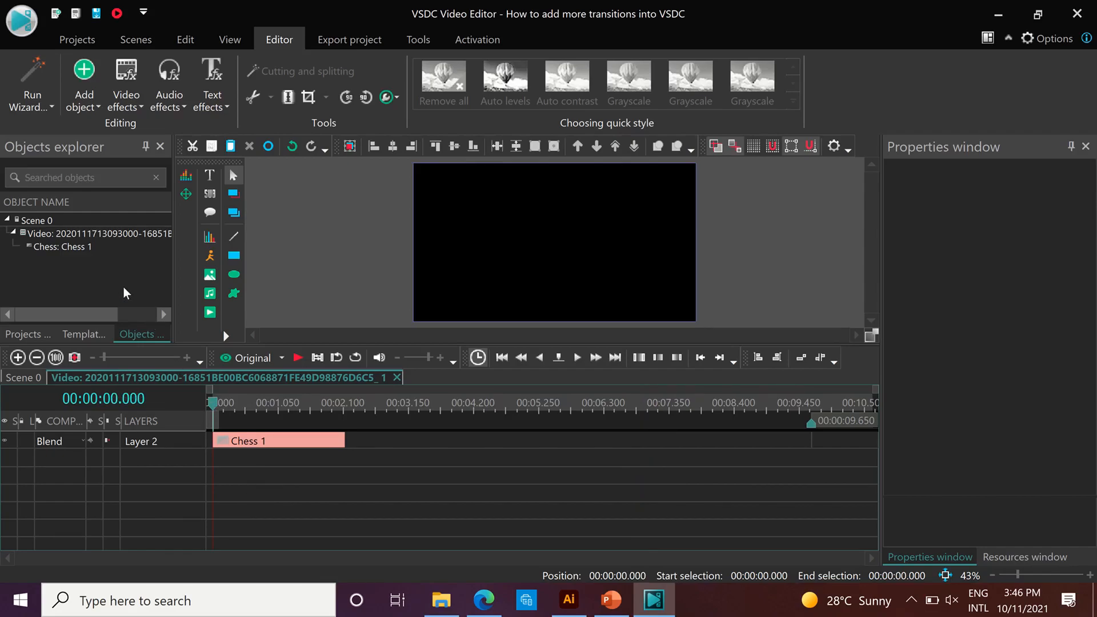
Add a Shattered glass transition to the end of the main video clip and extend its start to a duration of 00:00:01.266
click(55, 234)
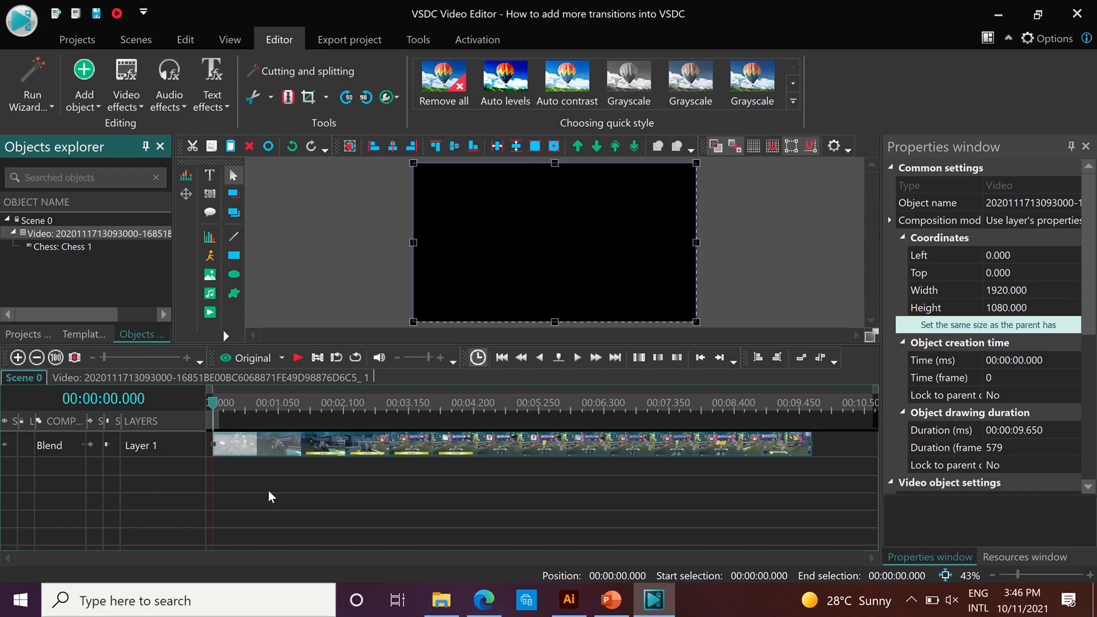
click(126, 221)
click(354, 449)
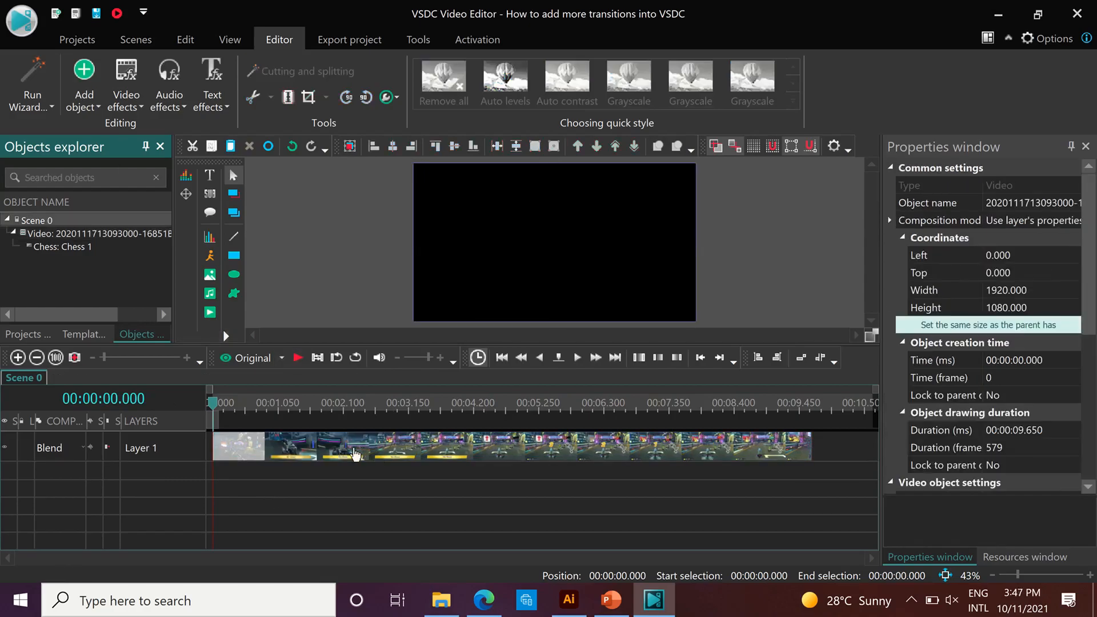
click(121, 105)
mouse_move(190, 286)
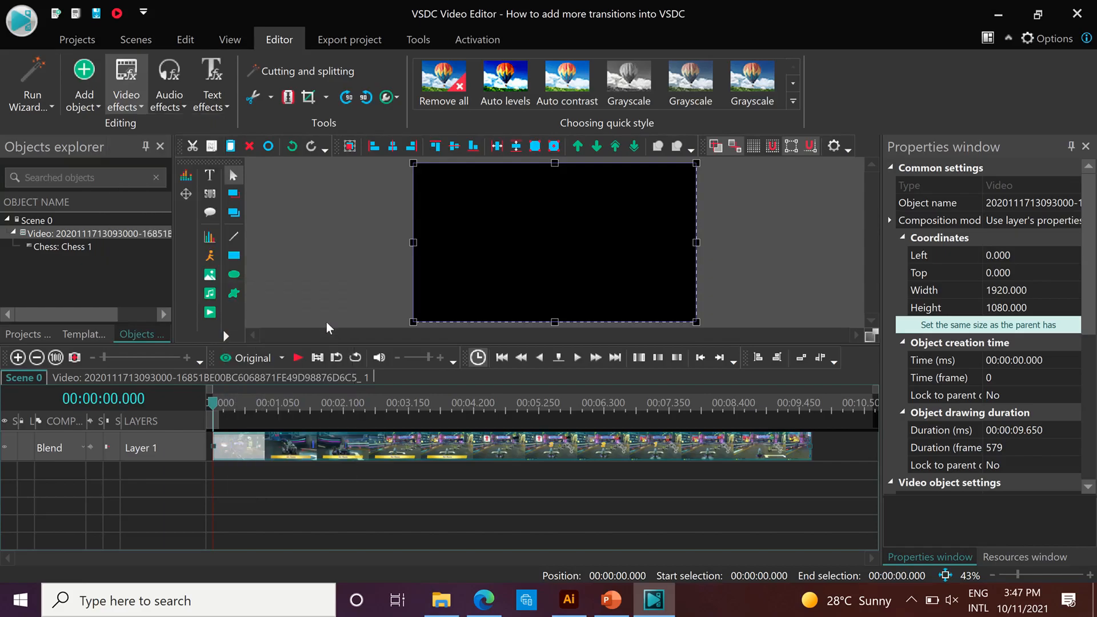
click(327, 323)
click(701, 378)
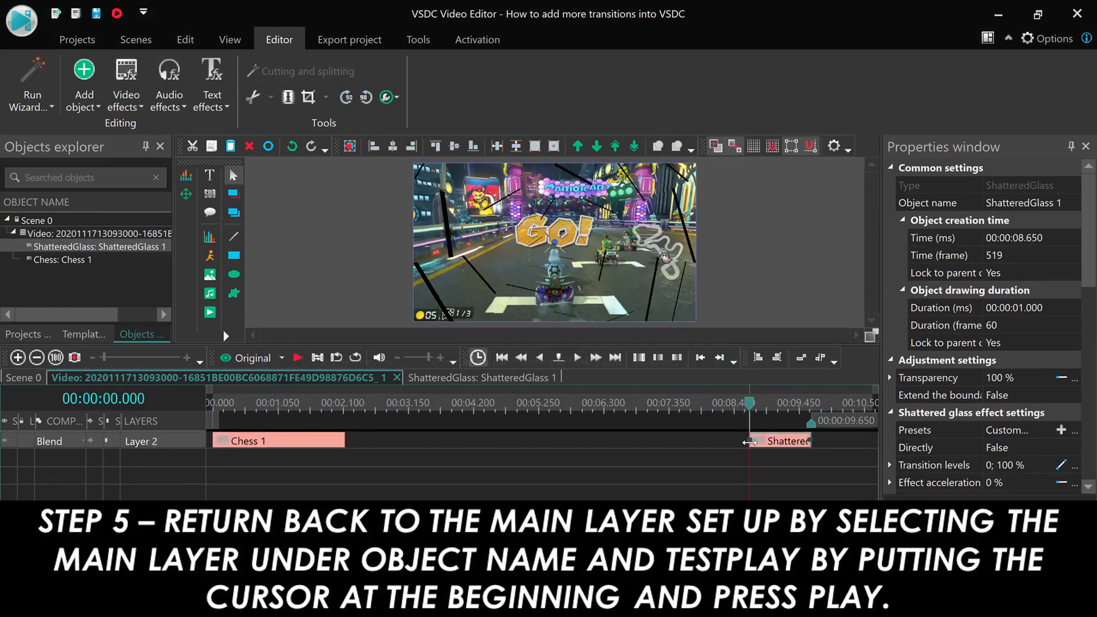
drag(748, 441, 732, 441)
Preview the shattered glass ending from 00:00:08.350, and return to the start of the video in the main scene
click(731, 399)
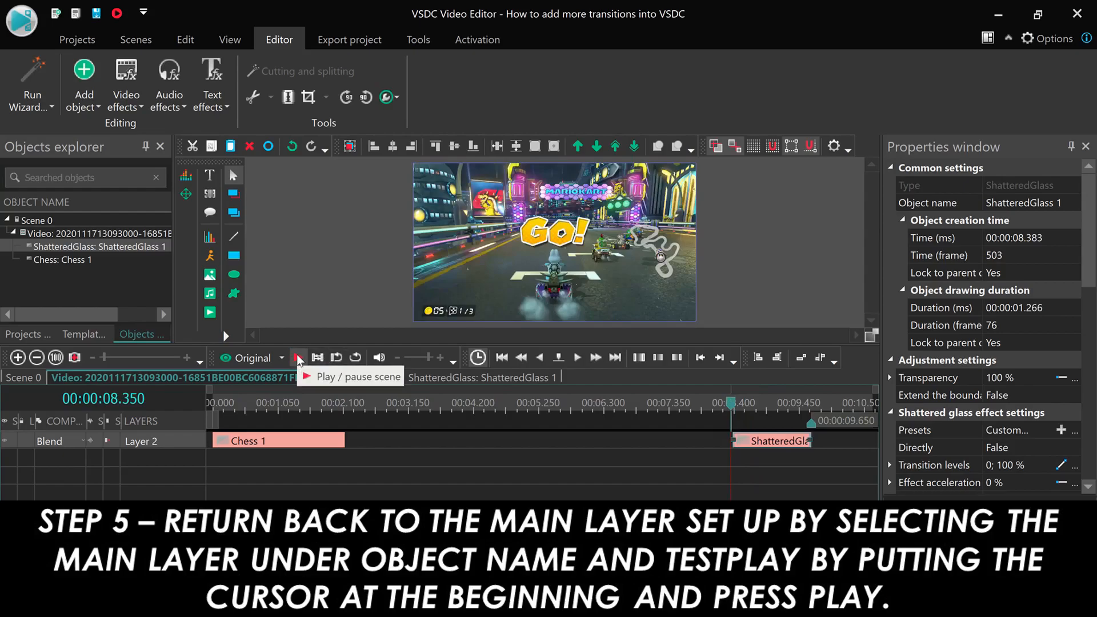
click(297, 358)
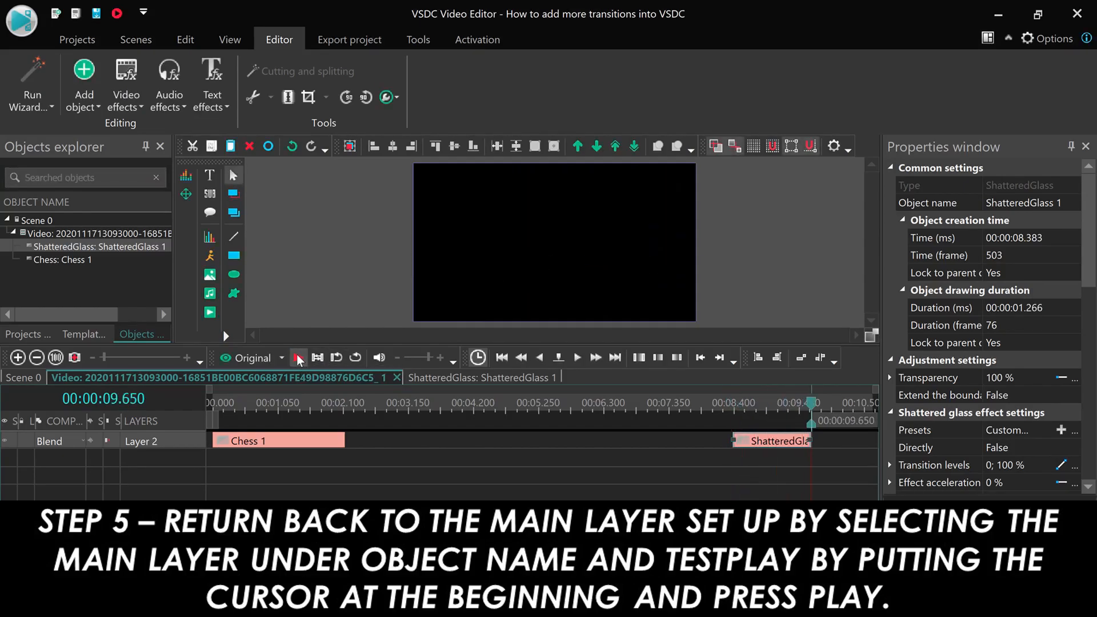
click(212, 403)
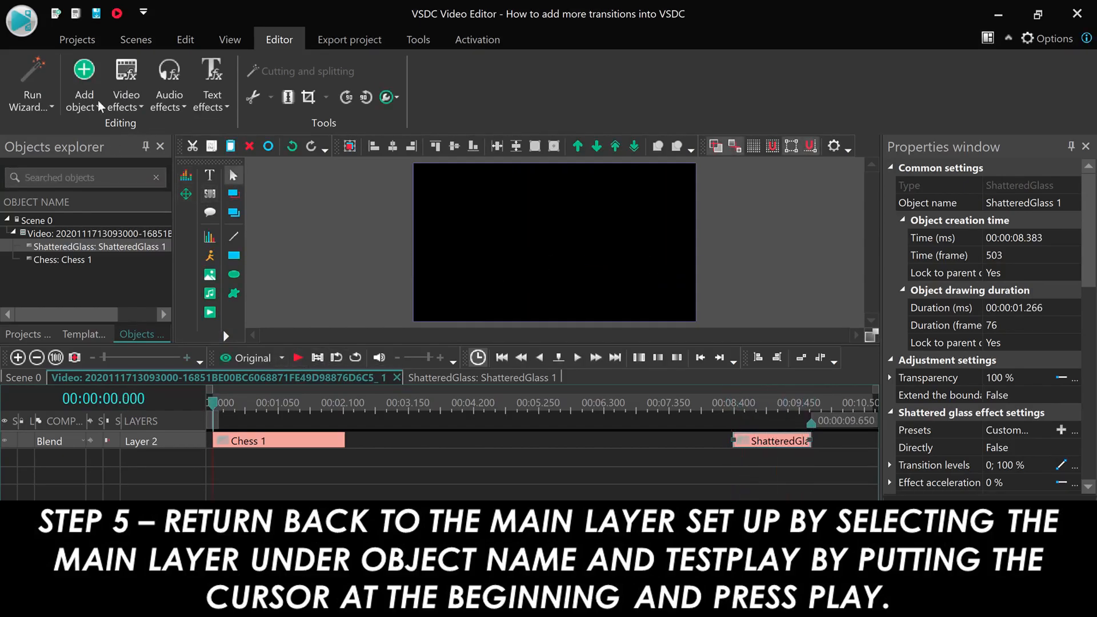
click(87, 236)
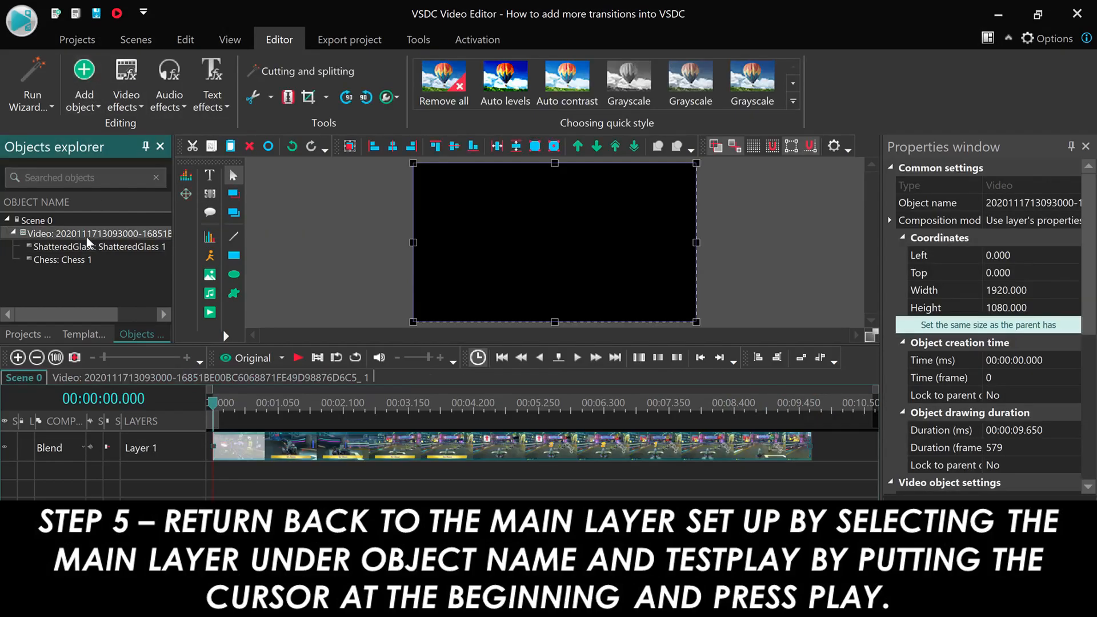
Preview the whole video clip with both transitions and return the playback cursor to the beginning
click(296, 355)
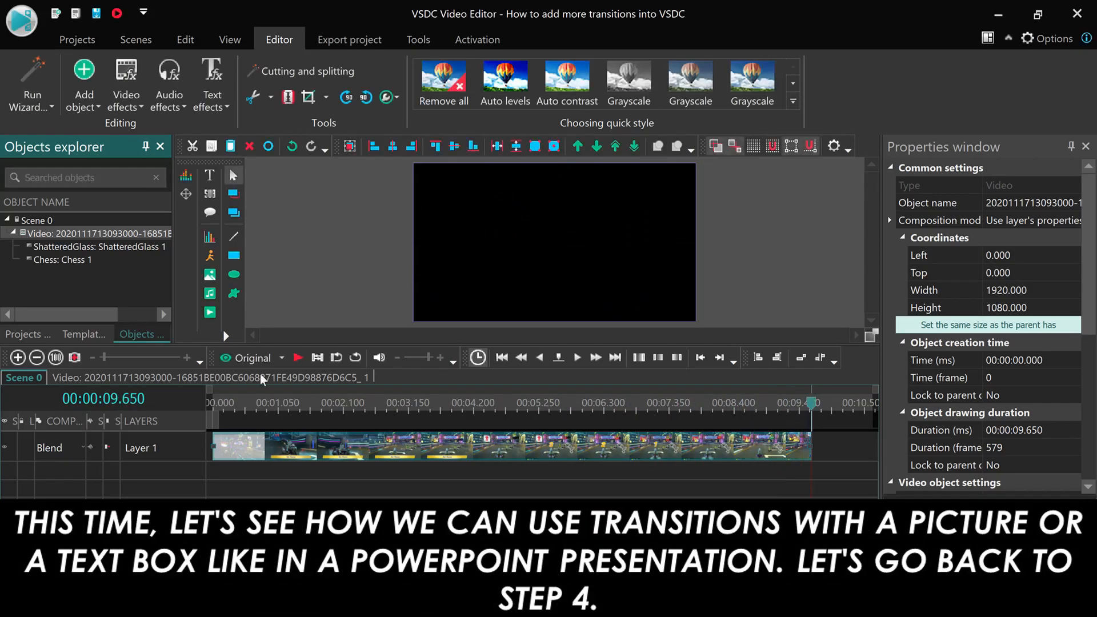
click(212, 403)
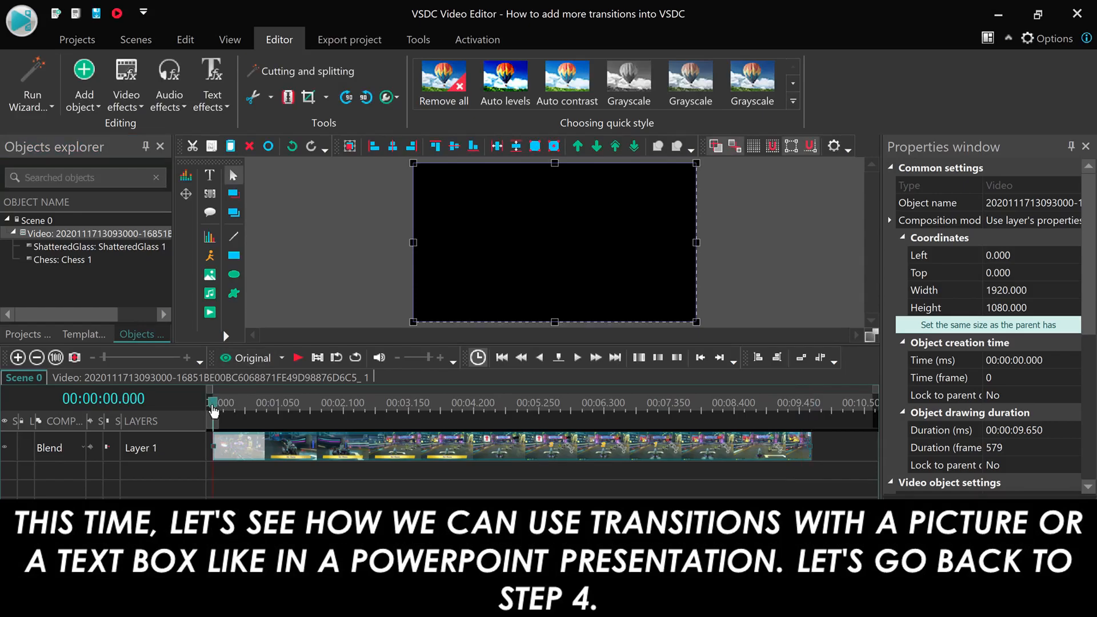
Add the 1200px-MK8-DLC-Course-BigBlue-overview image on a new layer, starting from the cursor position 00:00:12.183
click(270, 296)
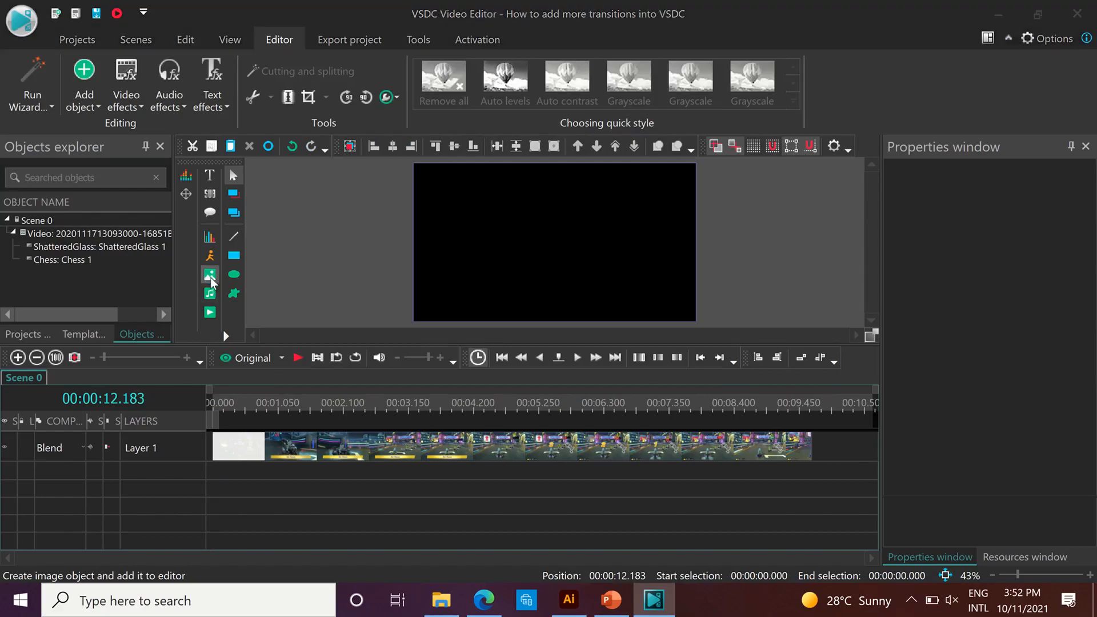
click(210, 275)
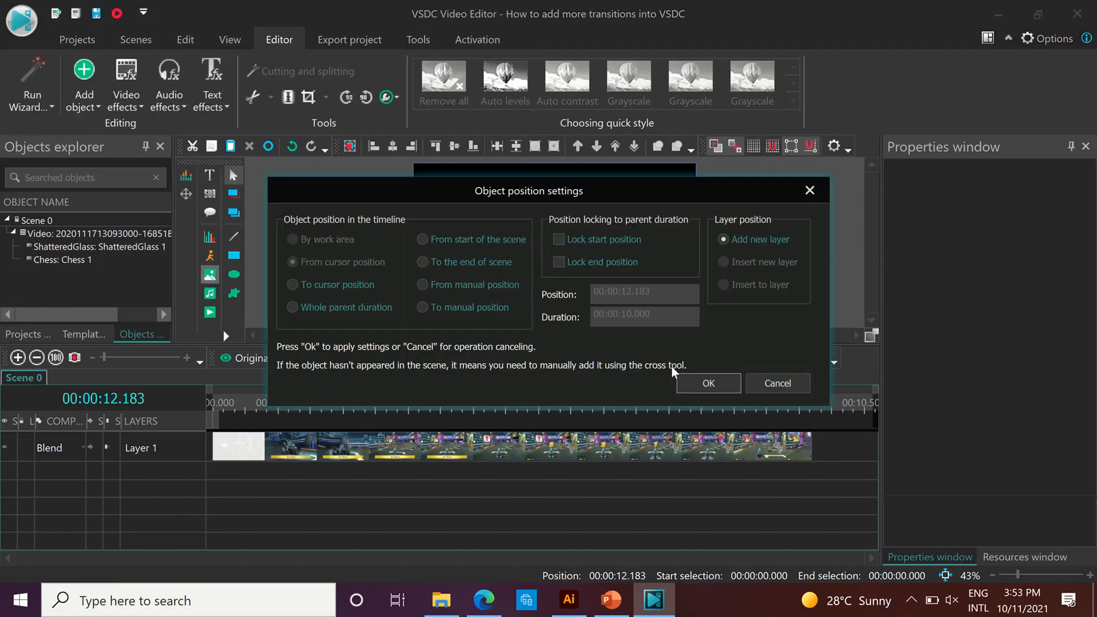
click(697, 386)
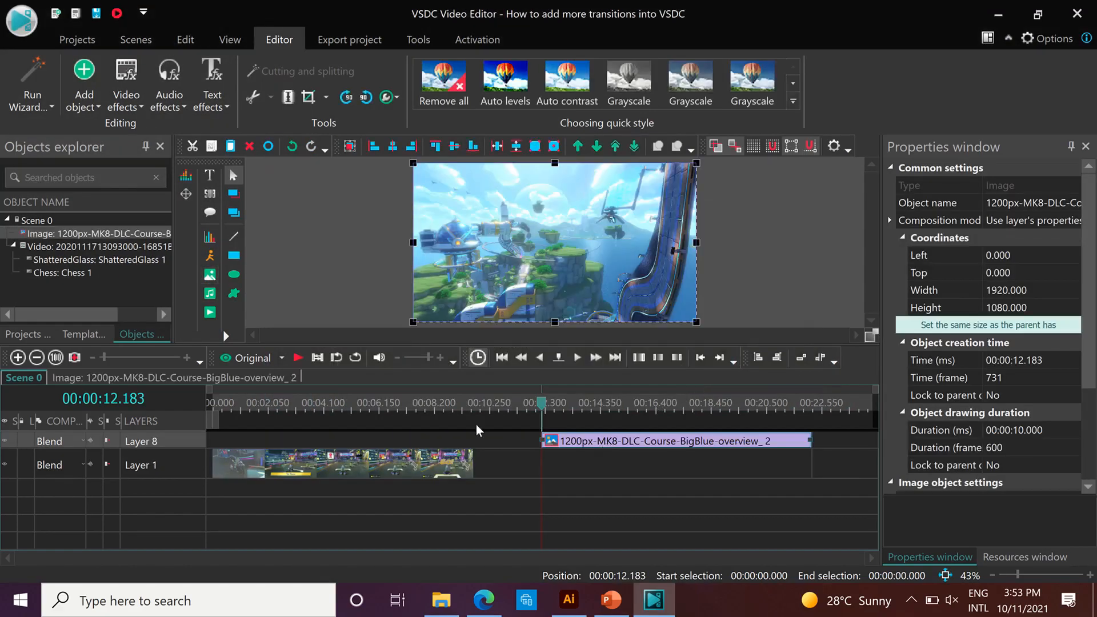
Move the image to a layer below the video clip so that it starts at 00:00:08.316, under the clip's ending
click(454, 404)
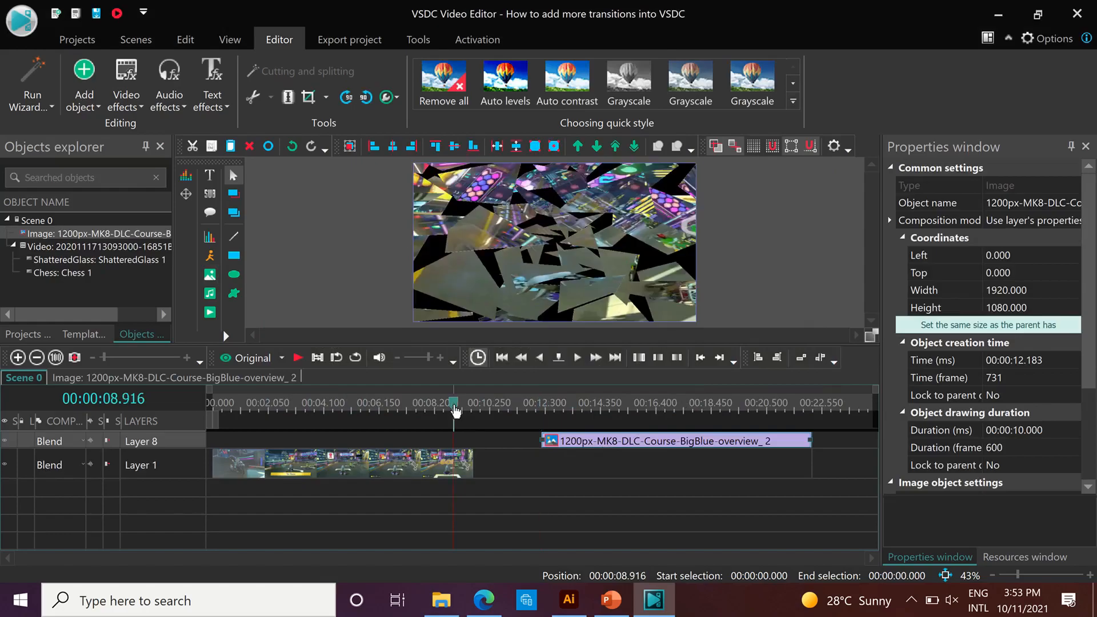
click(436, 399)
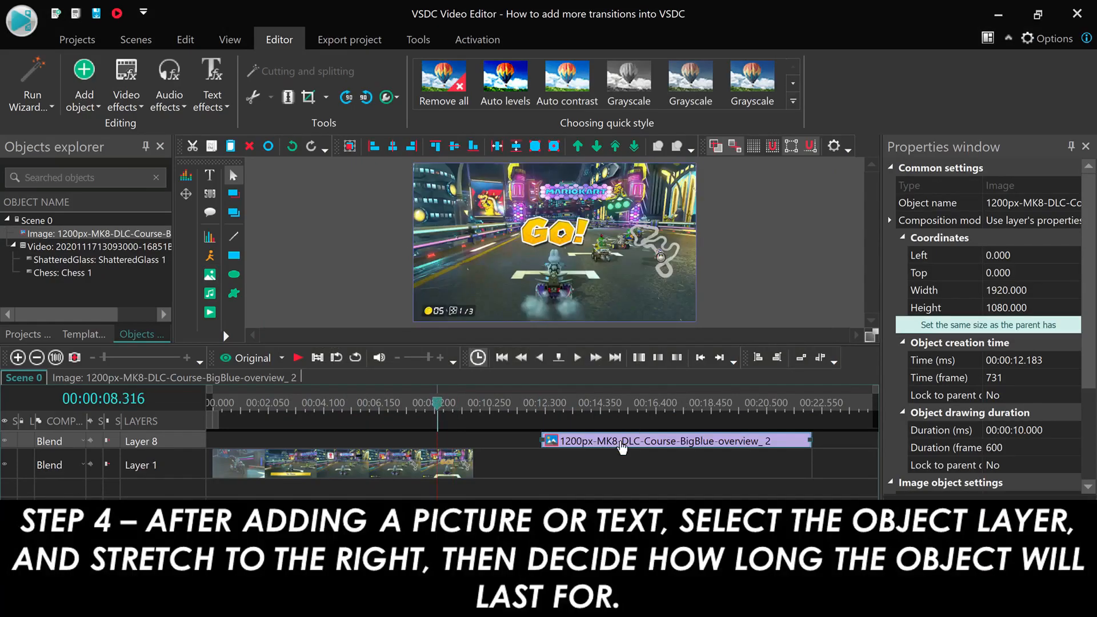
drag(619, 450, 516, 489)
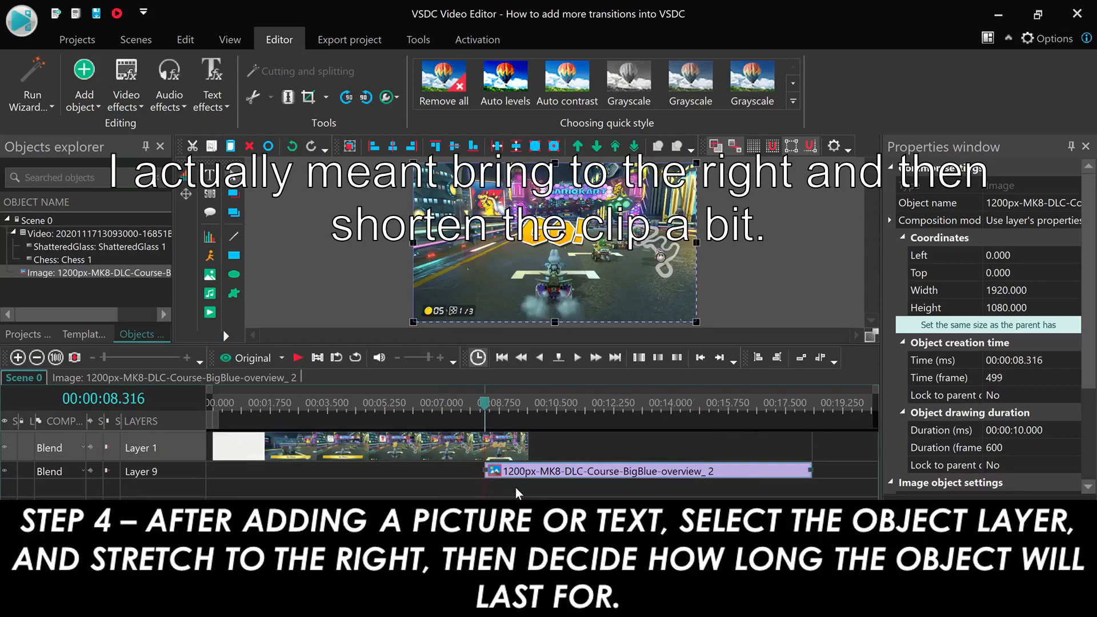
Shorten the image on the timeline to a duration of 00:00:05.933
click(811, 471)
click(811, 471)
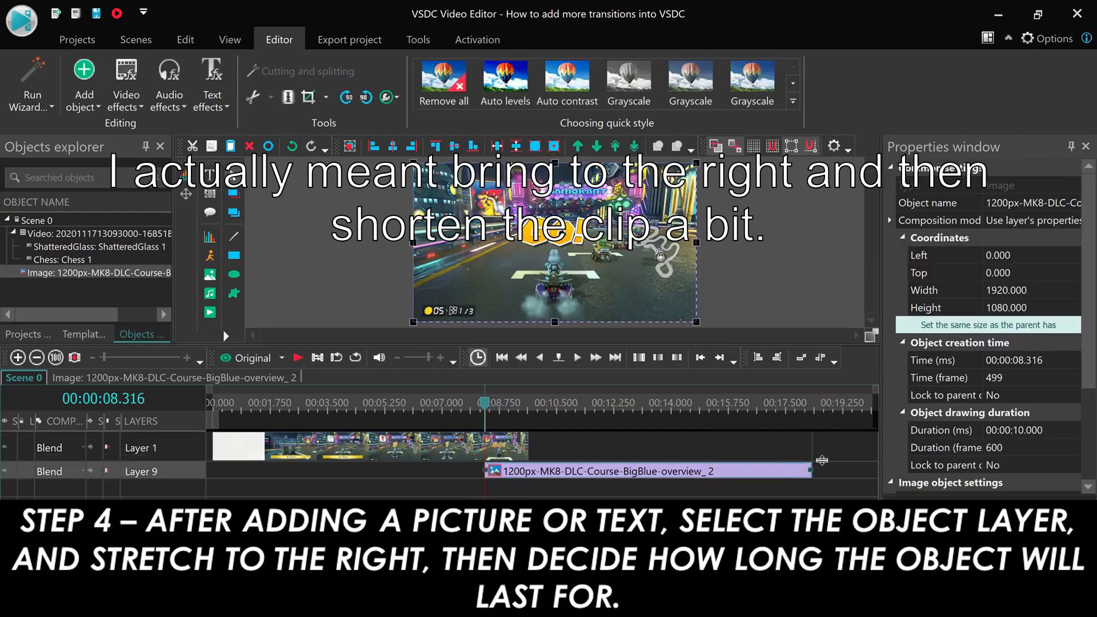
click(808, 473)
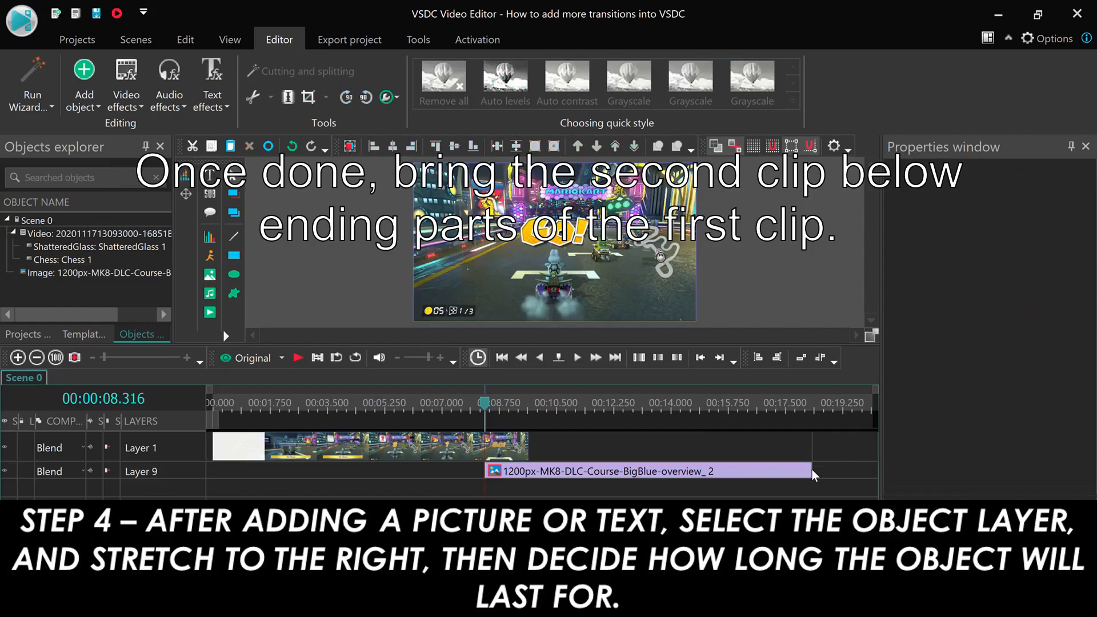
click(805, 473)
drag(809, 469, 674, 470)
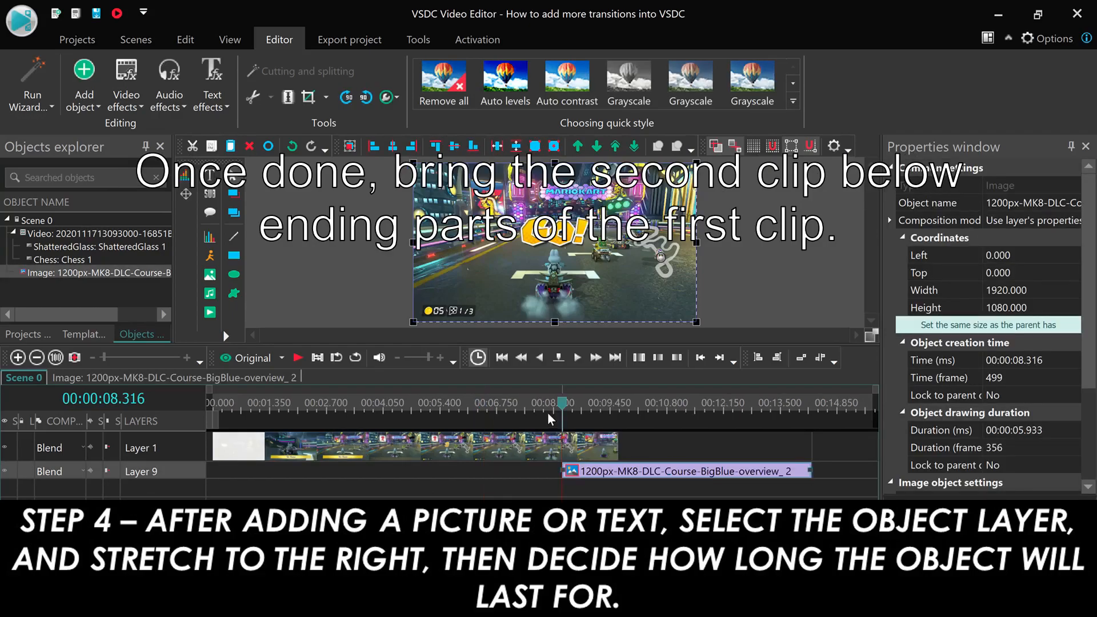
Preview the change from the video clip to the image from 00:00:08.316, and put the playback cursor back at the beginning
click(305, 359)
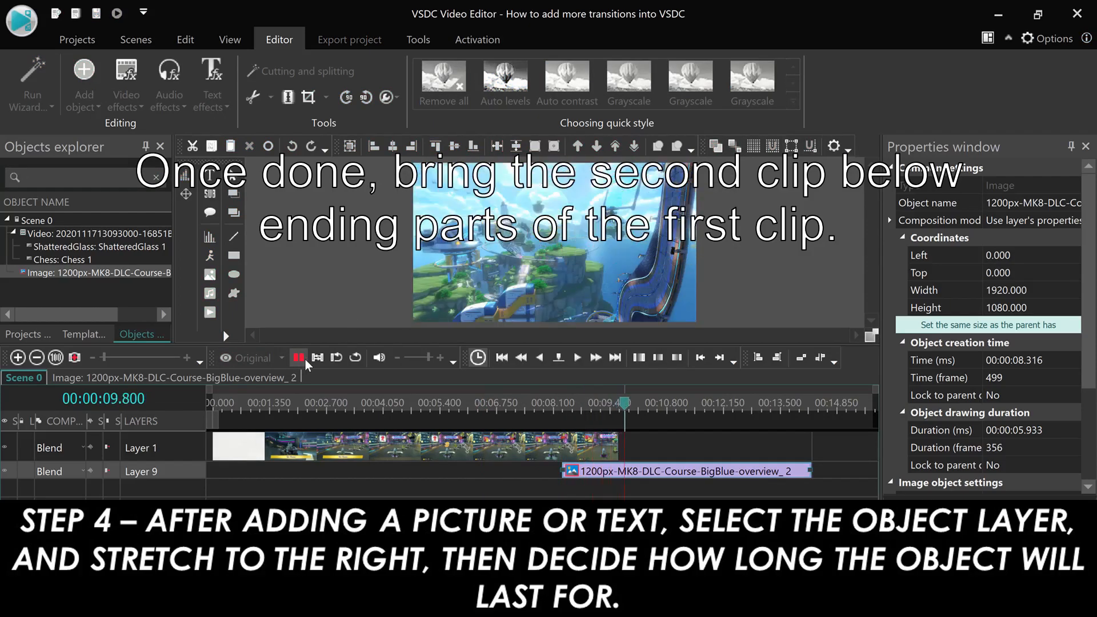
click(305, 358)
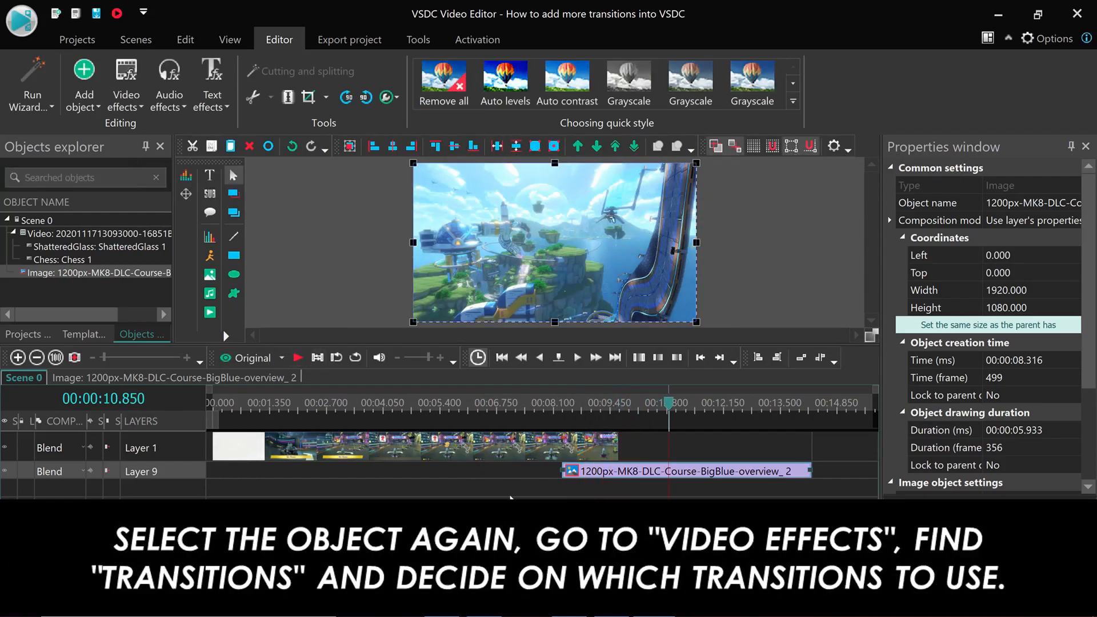
click(510, 495)
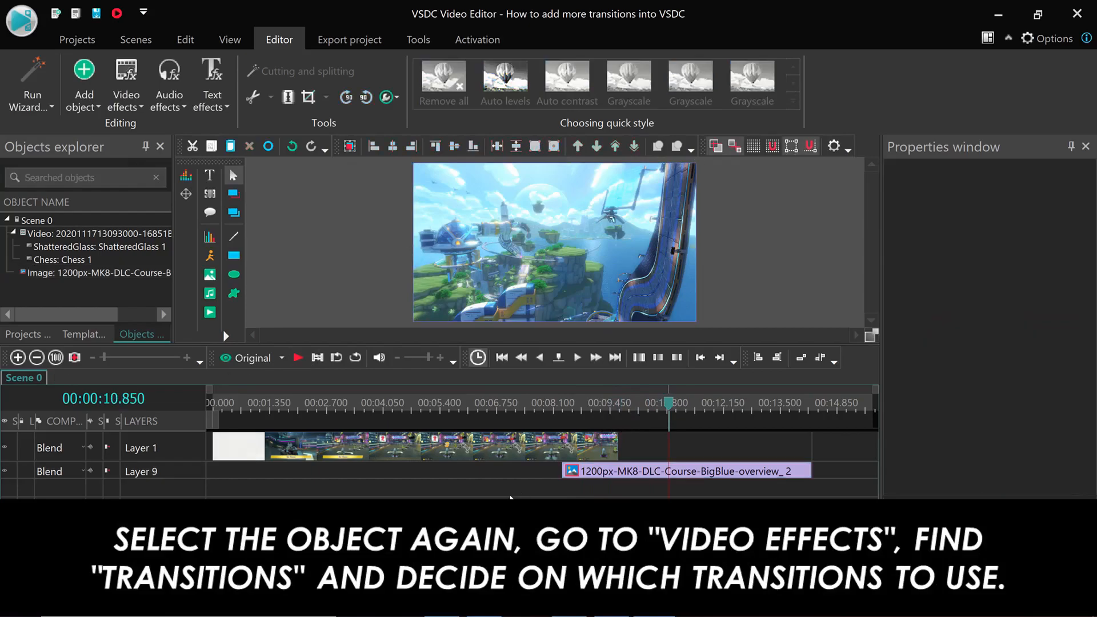
click(659, 474)
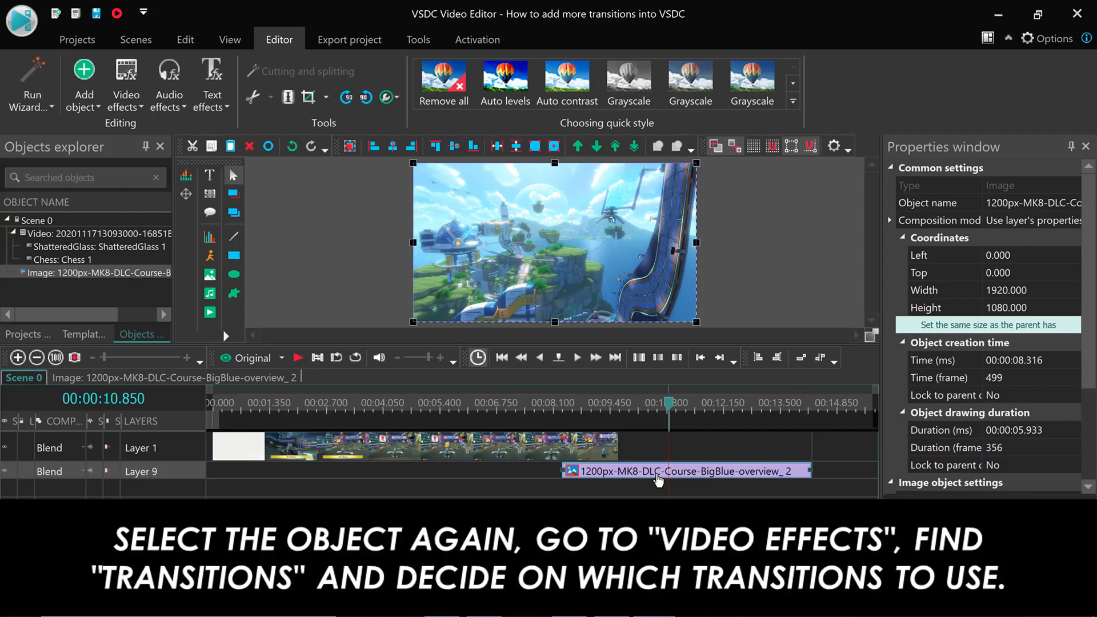
click(210, 400)
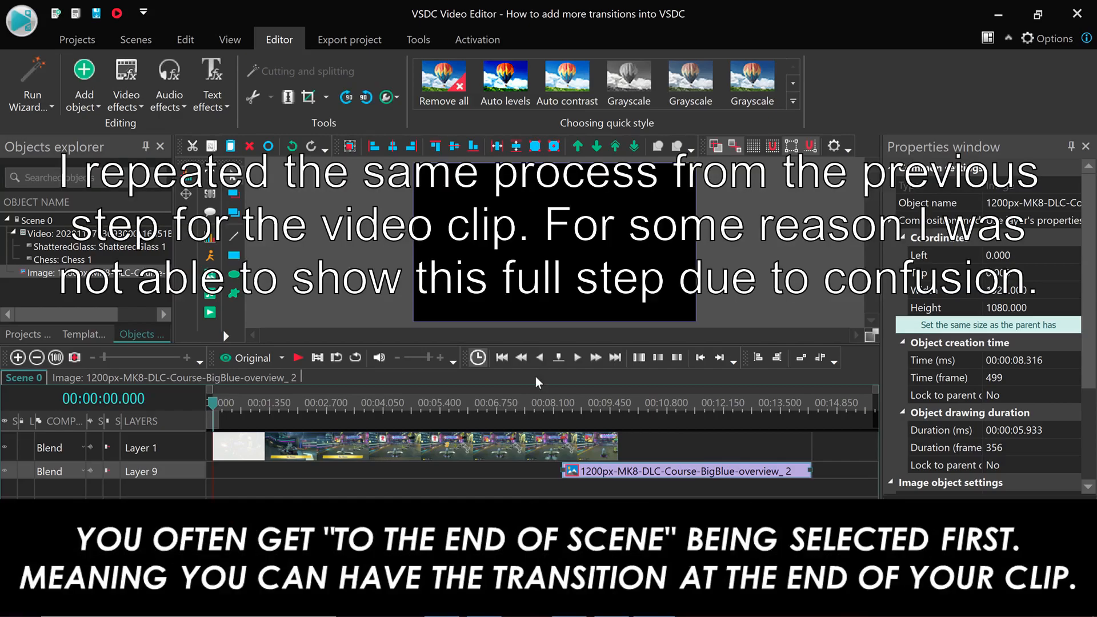
Open the video clip's own timeline from its Chess transition and check the frames at both the beginning and ending transitions
click(69, 234)
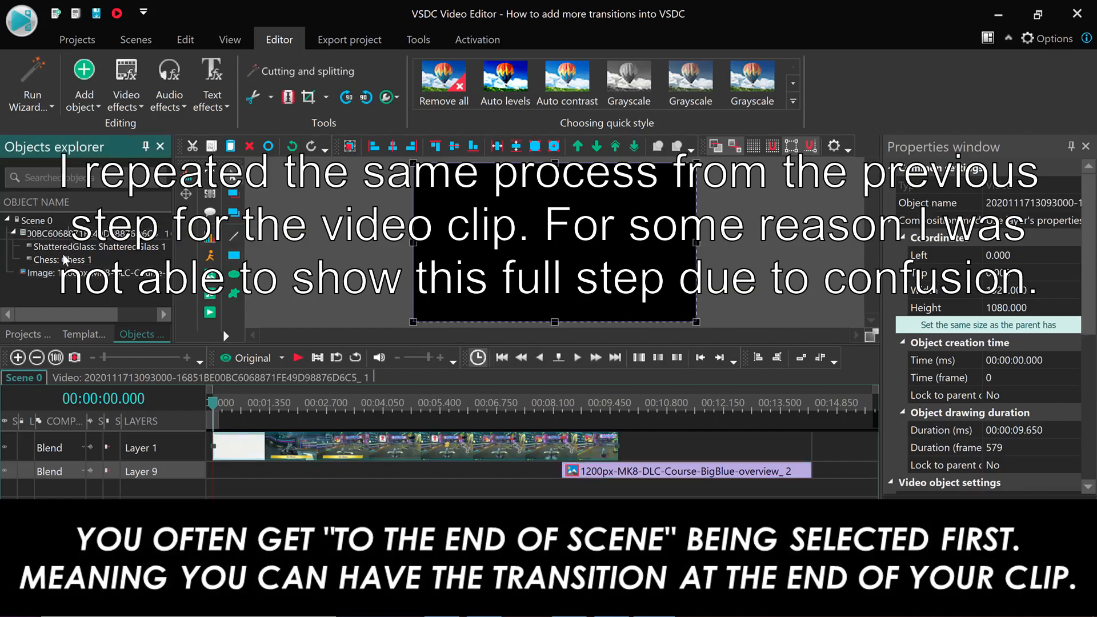
click(65, 260)
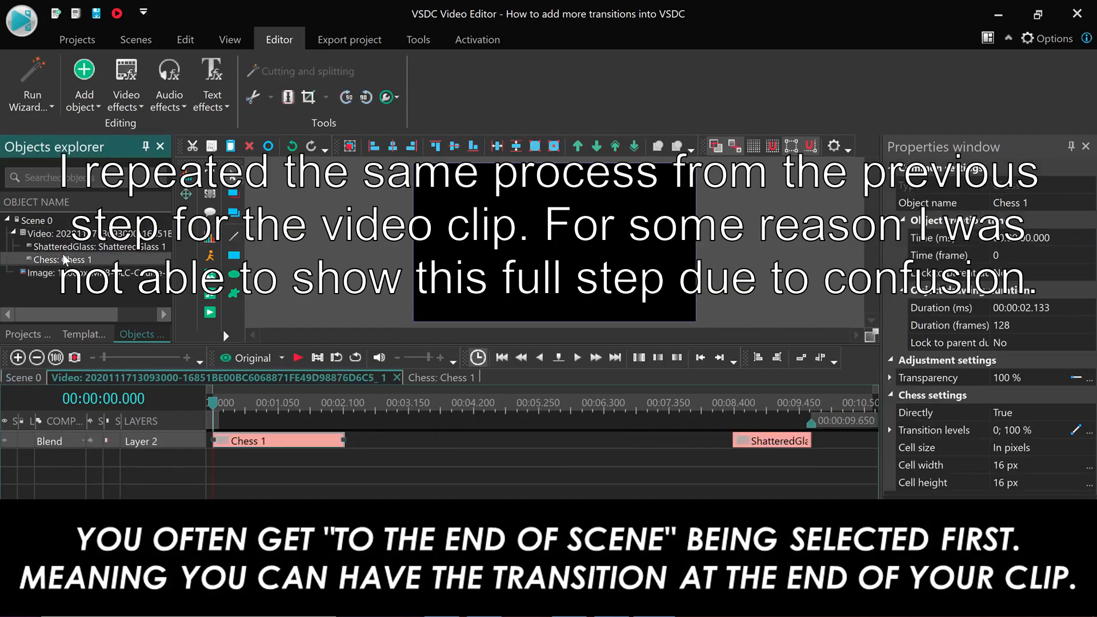
click(266, 406)
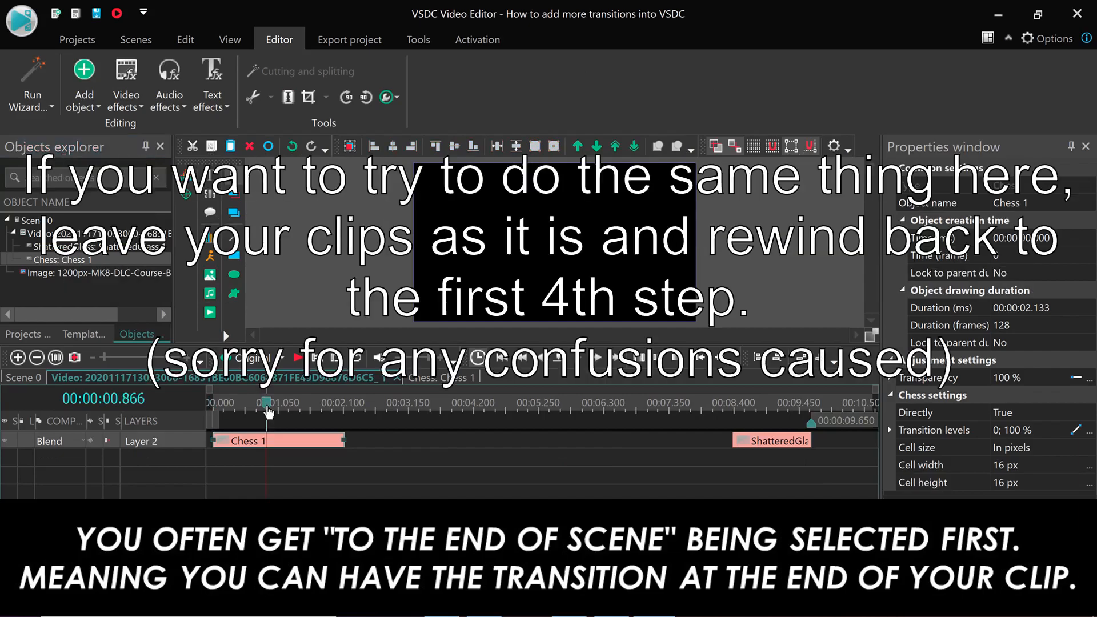
click(743, 407)
click(834, 407)
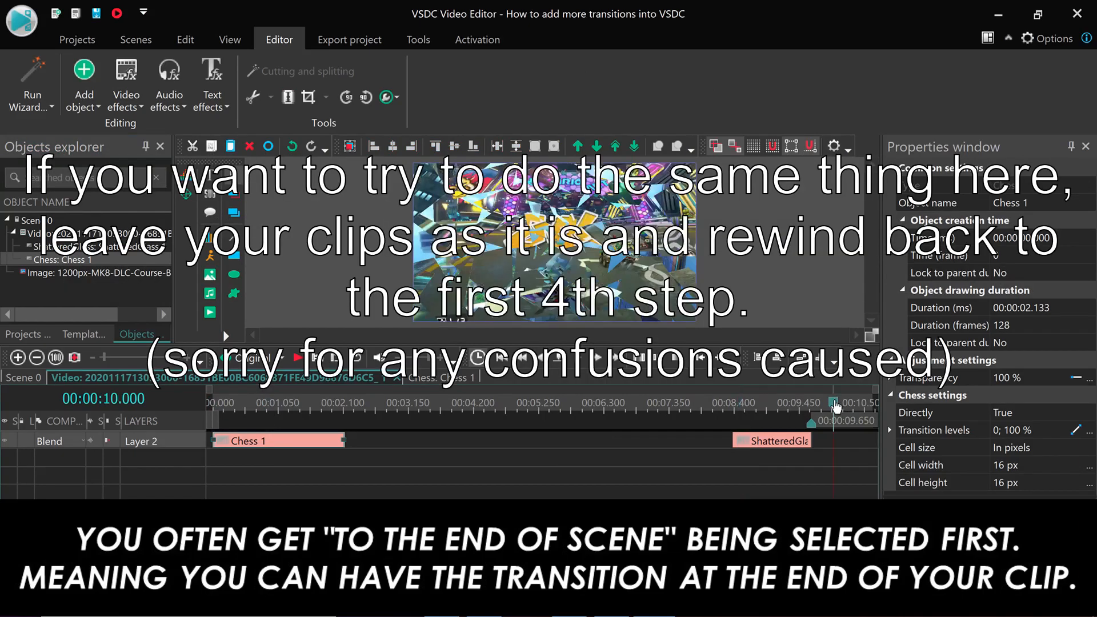
Return to the main scene and check frames across the image and its overlap with the shattered glass ending
click(61, 274)
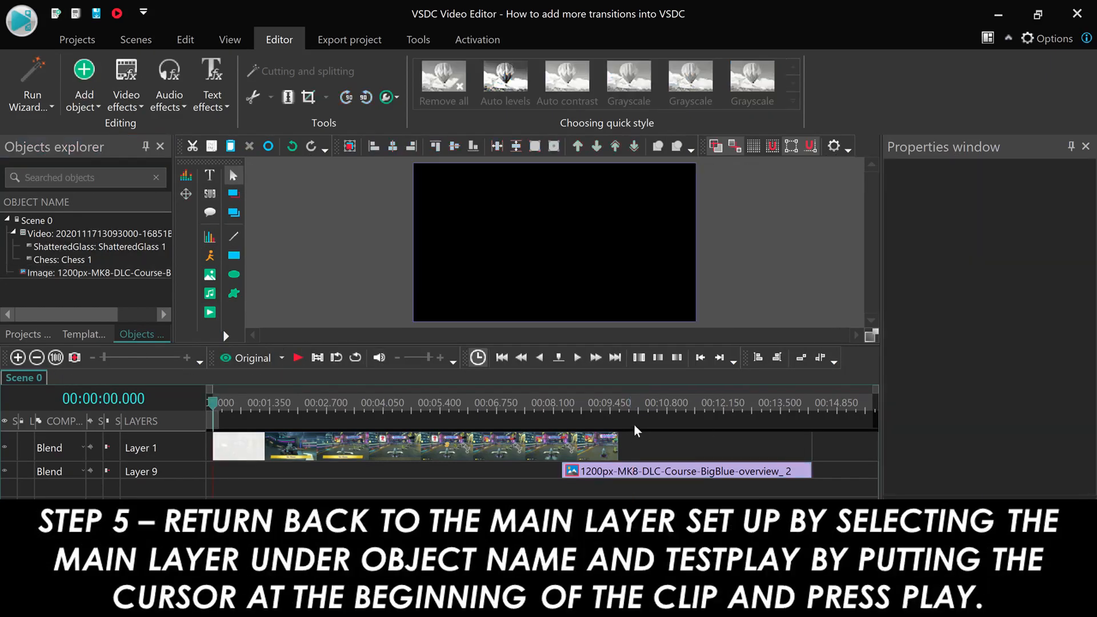
click(759, 403)
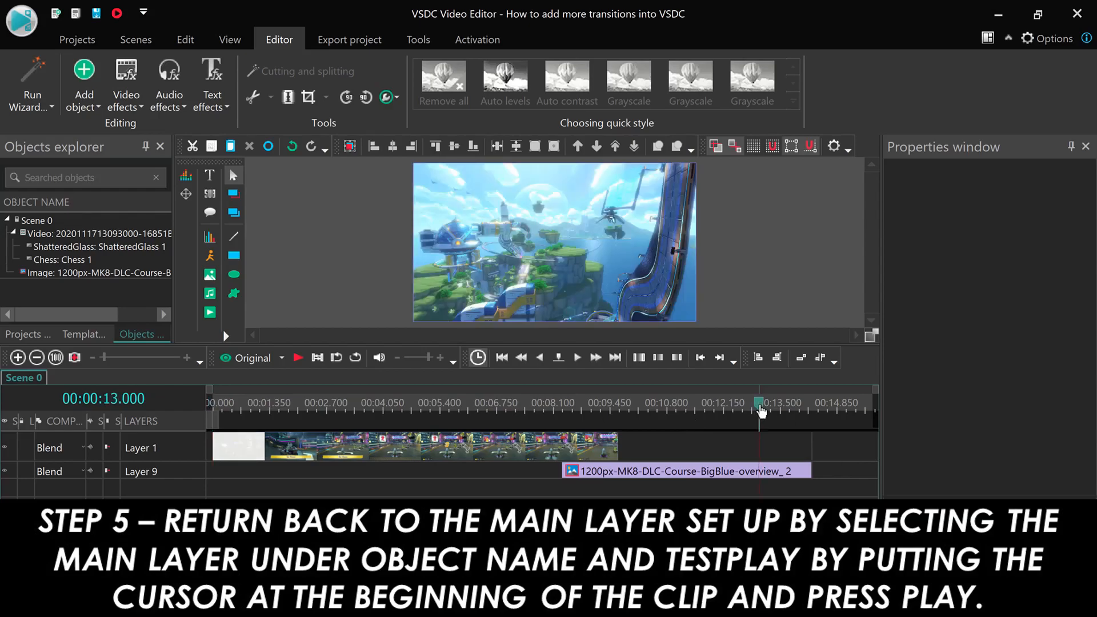
click(800, 403)
click(804, 404)
click(574, 403)
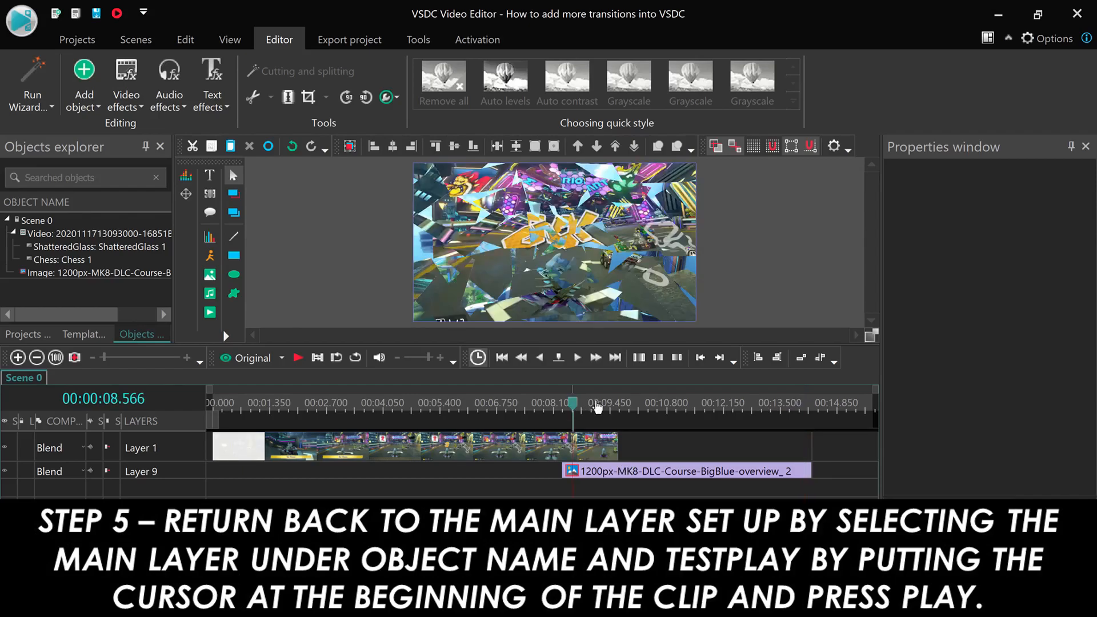
click(596, 403)
click(632, 404)
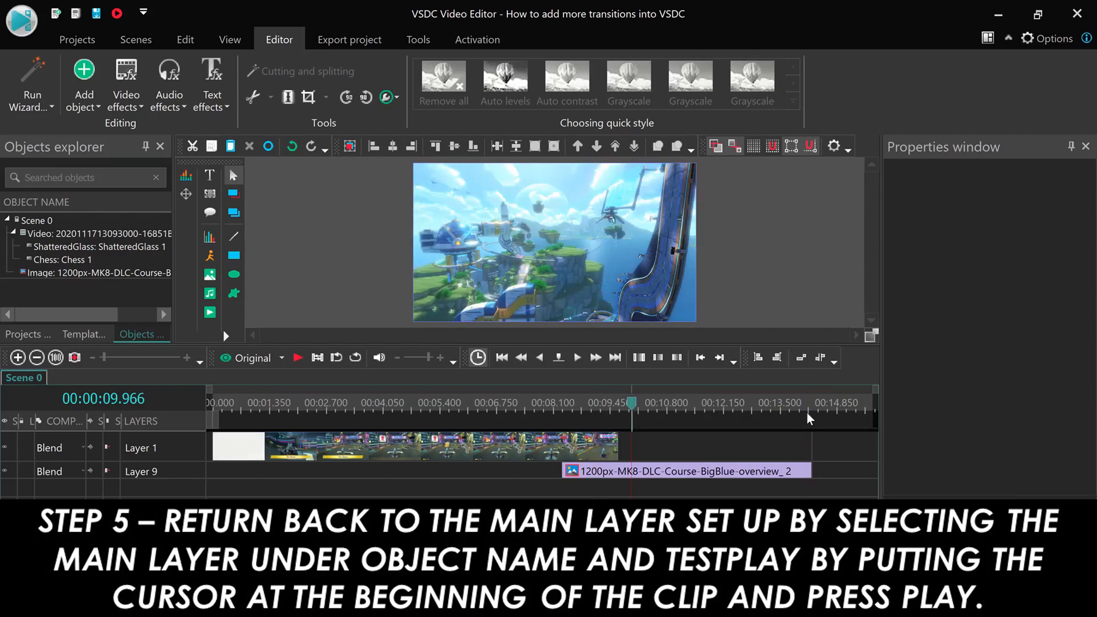
Play the main scene from the beginning to test both transitions with the image
click(208, 399)
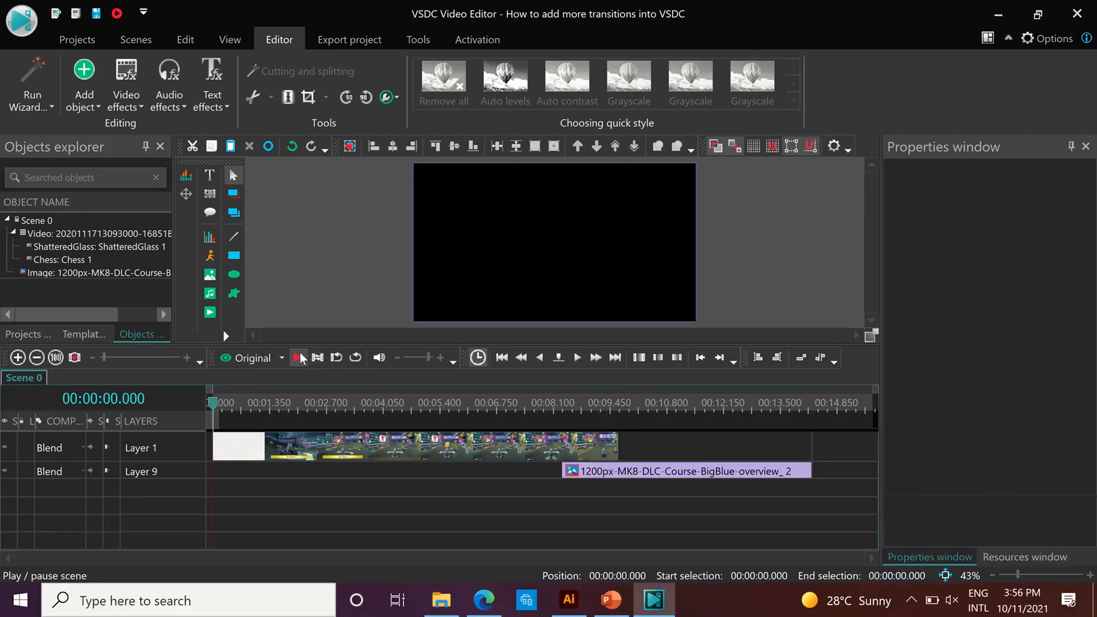
click(298, 357)
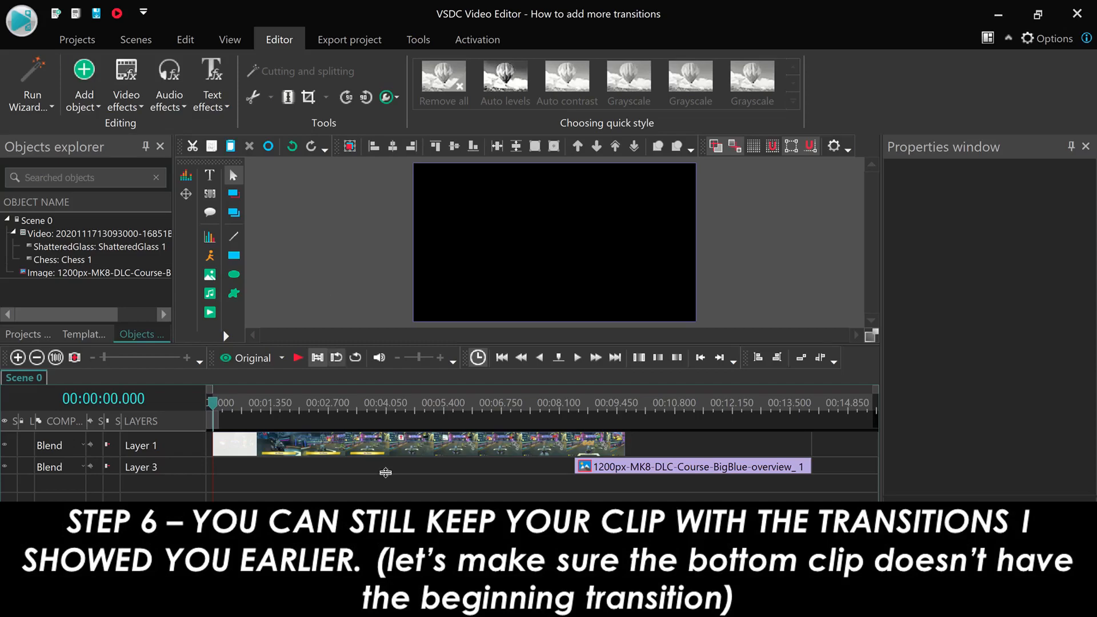
Open the bottom-layer image's own timeline to check it for a beginning transition
mouse_move(394, 445)
click(627, 470)
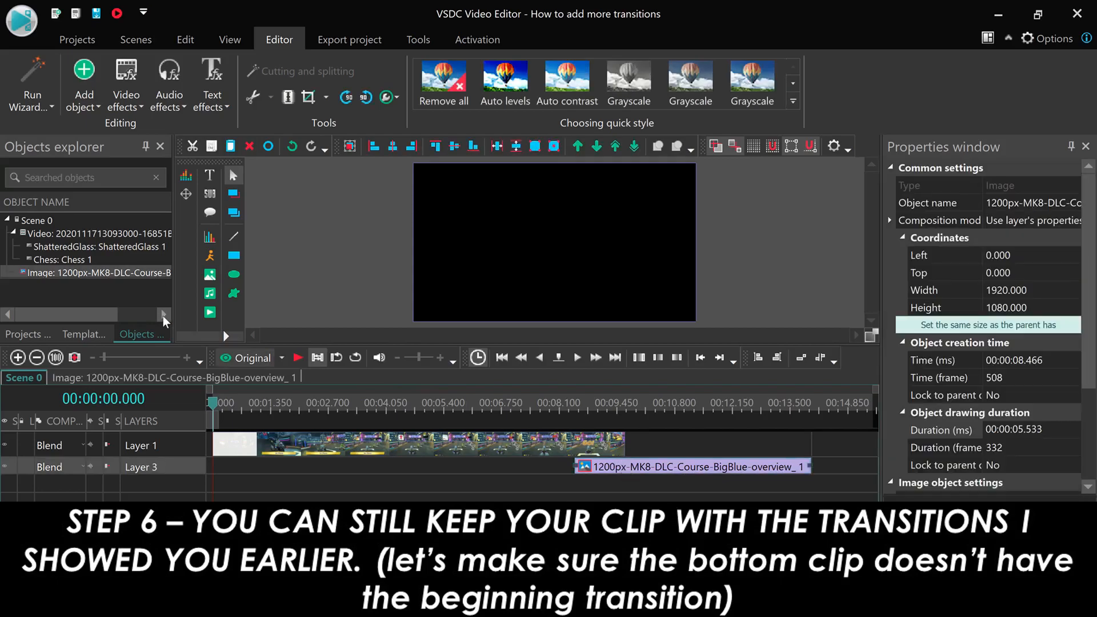
click(118, 278)
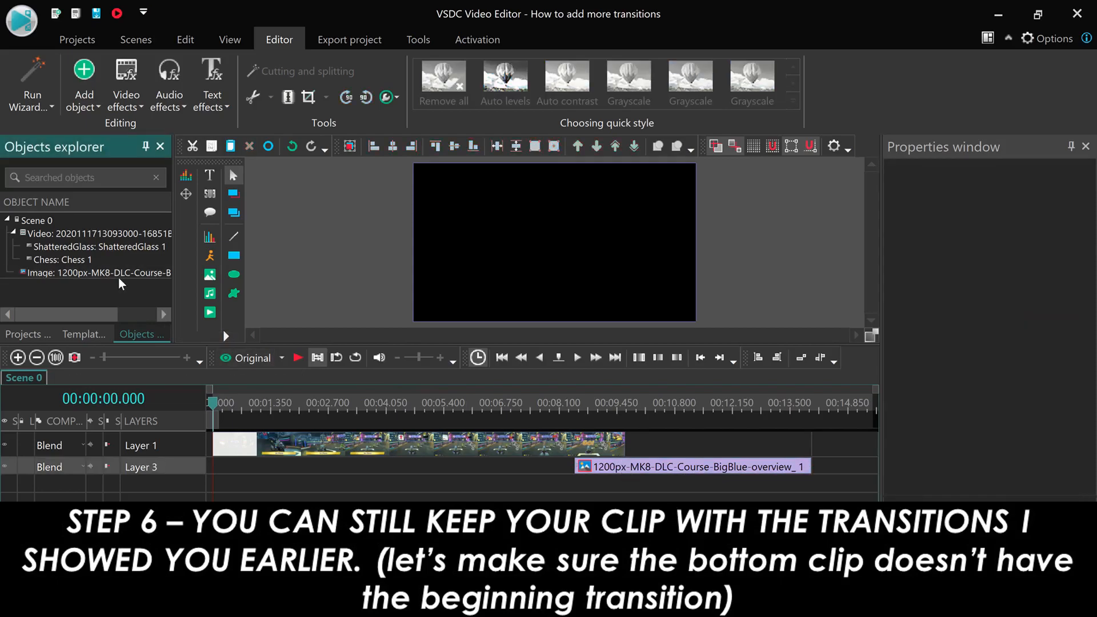
click(106, 273)
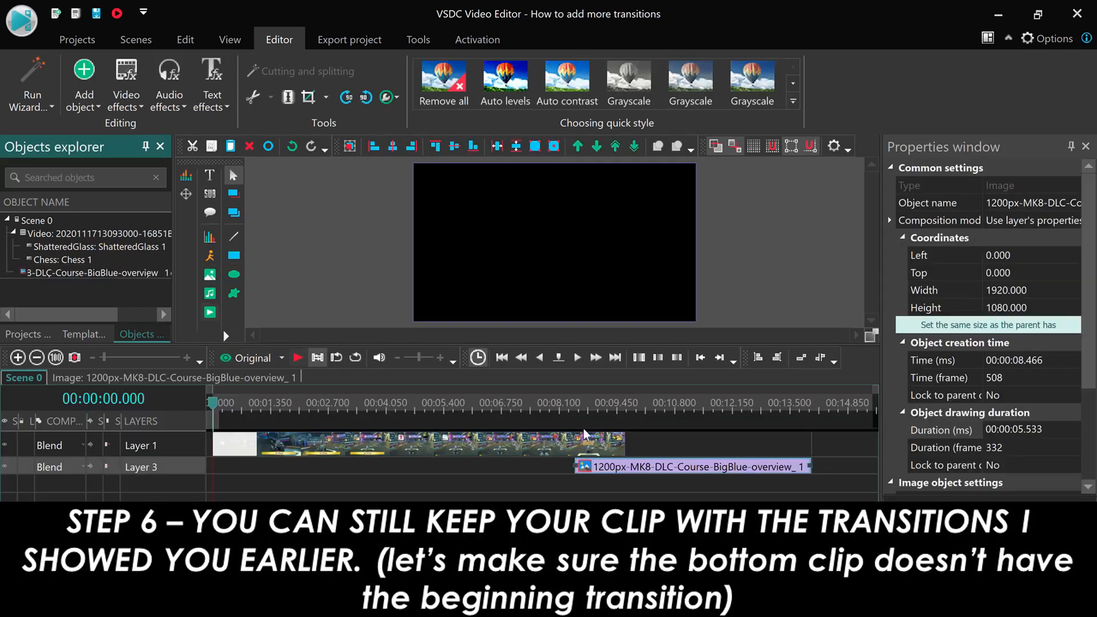
click(625, 475)
click(624, 468)
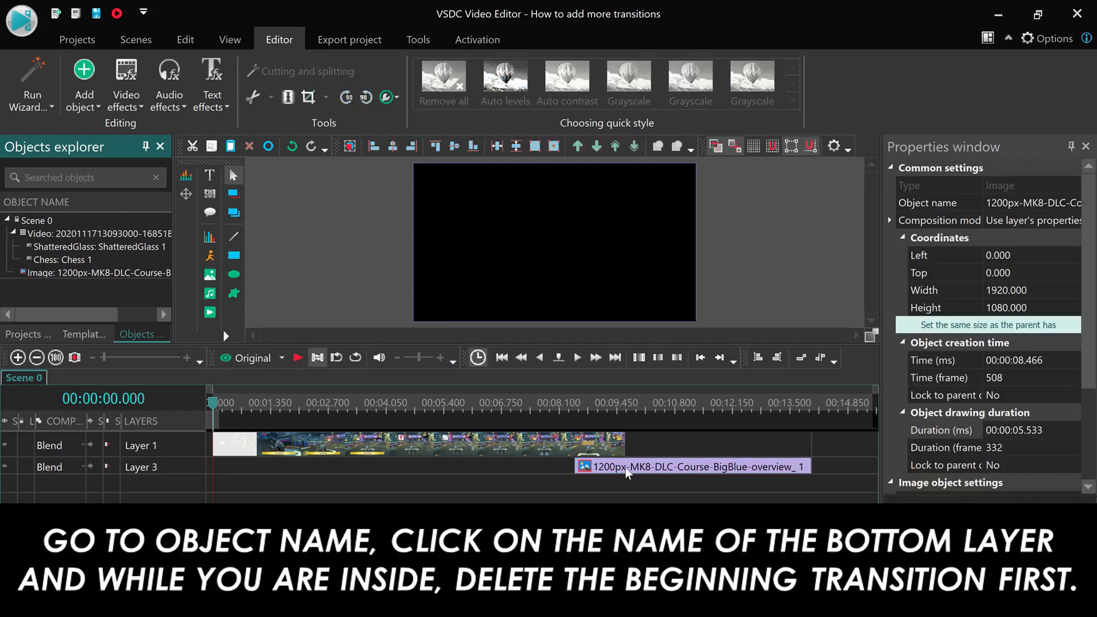
double_click(626, 467)
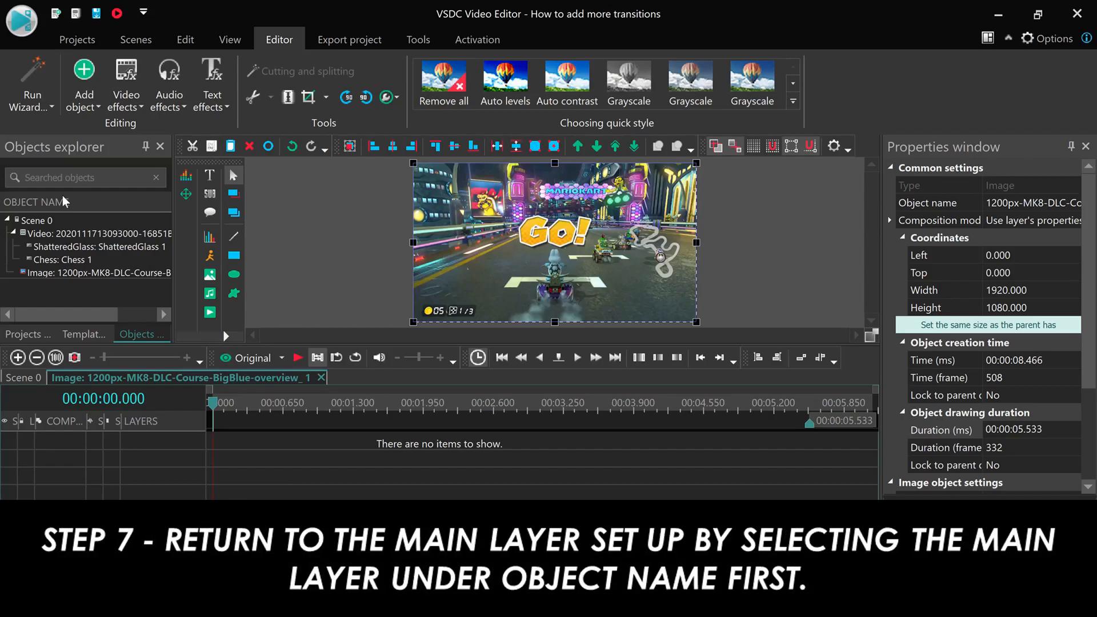
Lengthen the first clip's shattered glass ending transition in its own timeline so it starts at 00:00:08.466 and lasts 1.183 seconds
click(47, 232)
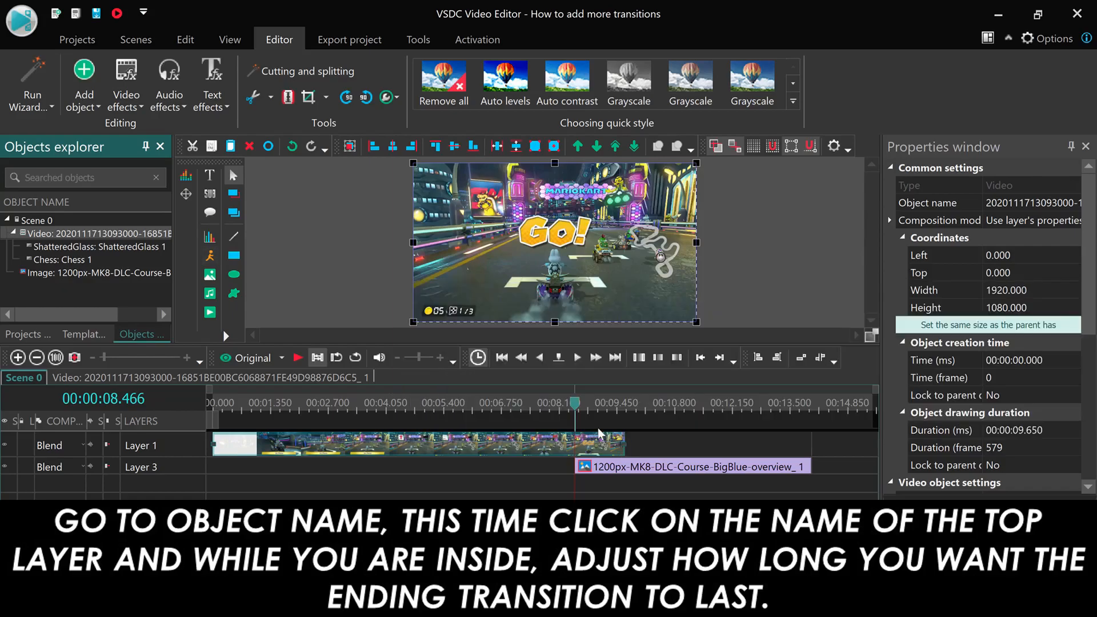
click(75, 272)
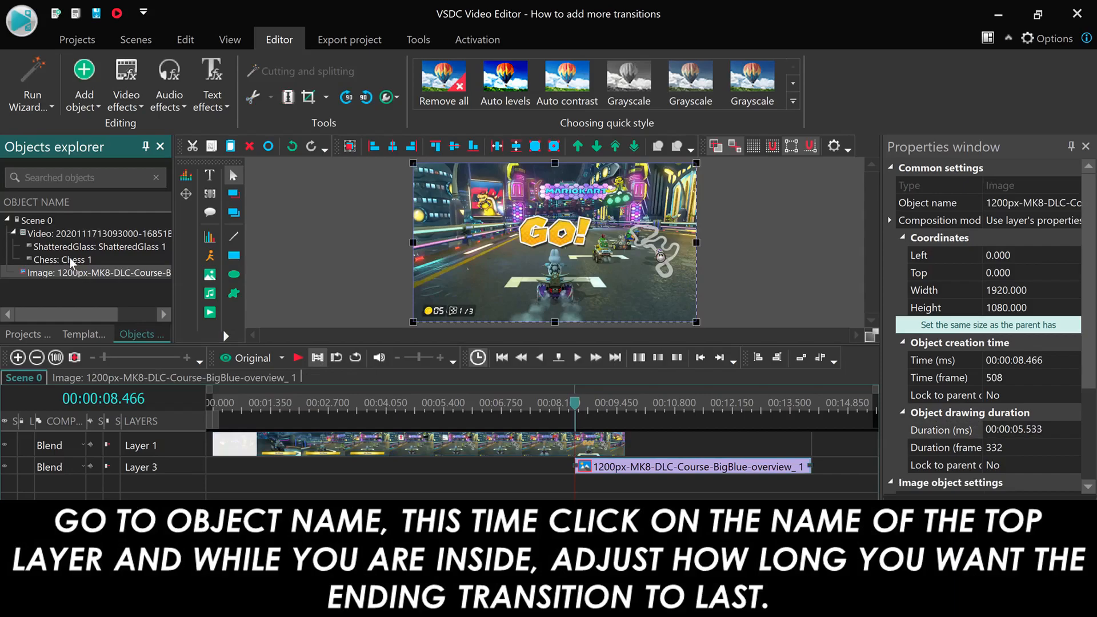
click(70, 260)
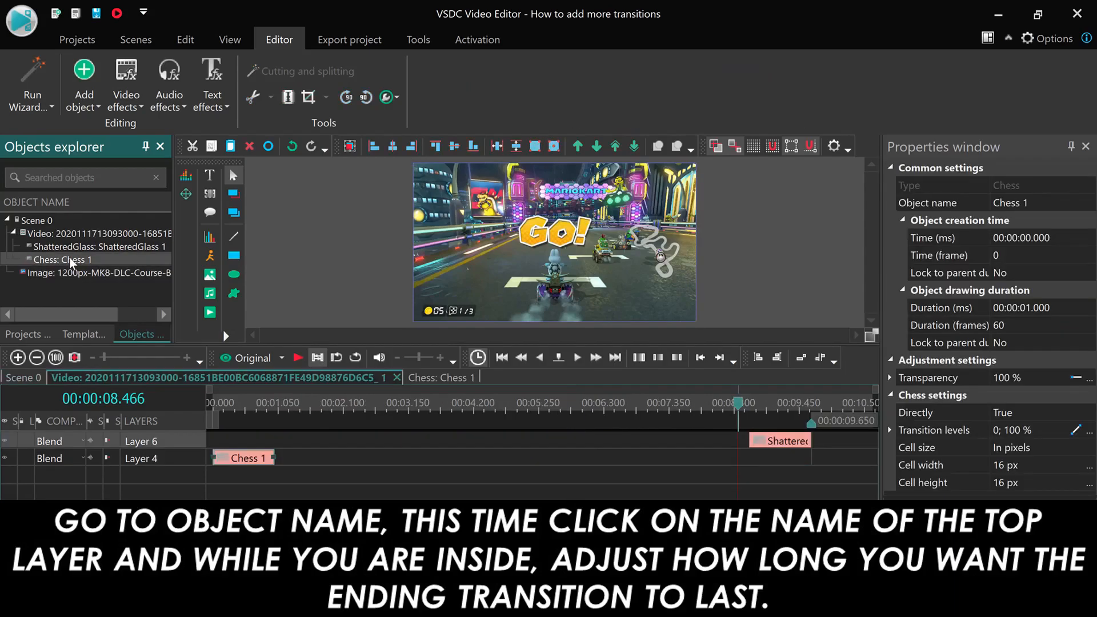
click(765, 443)
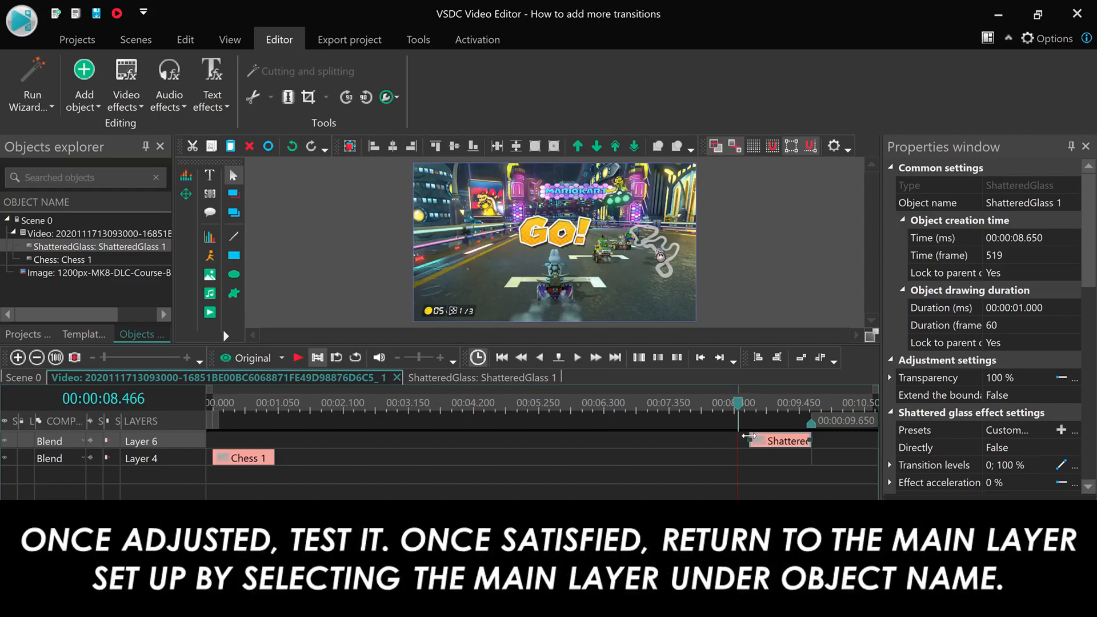
drag(746, 435, 737, 437)
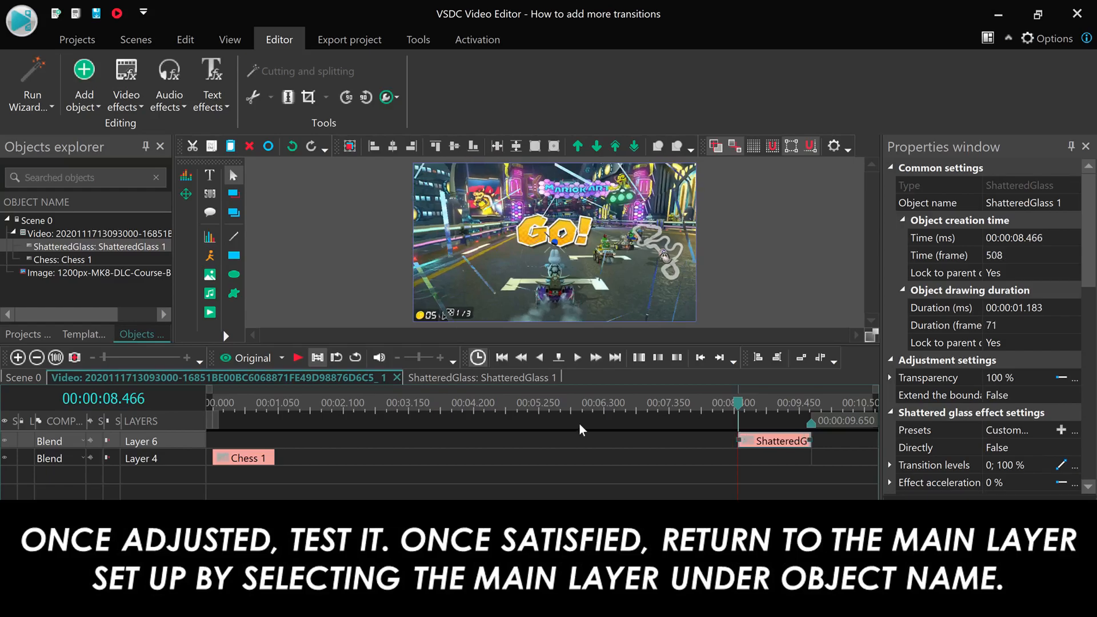
Return to the main scene and play it from the beginning to test the lengthened ending transition
click(85, 233)
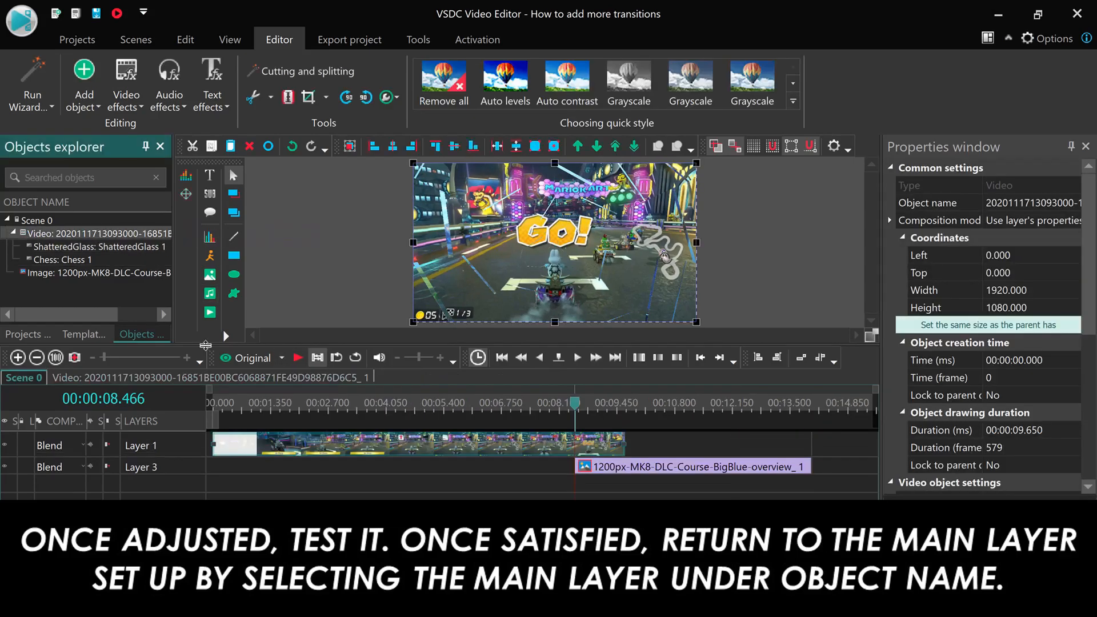
click(254, 442)
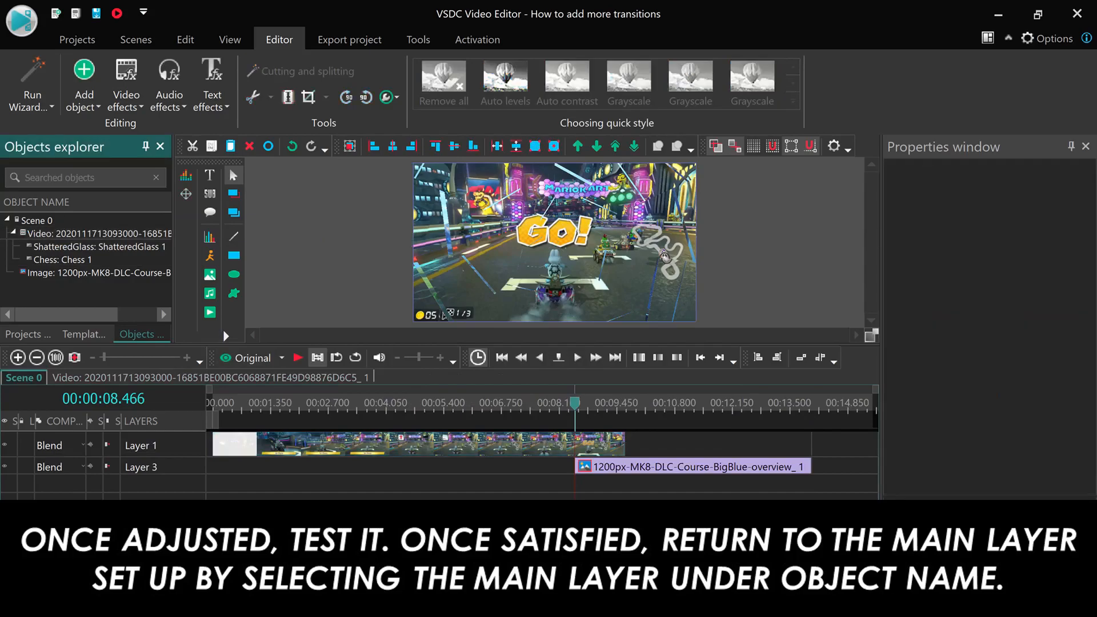
click(207, 402)
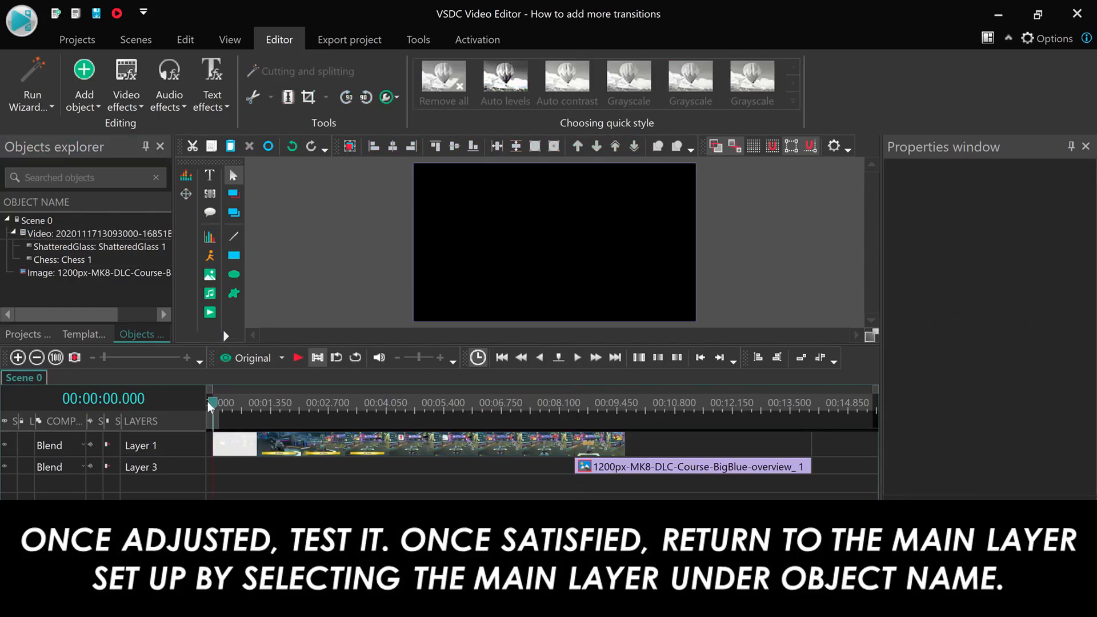
click(304, 357)
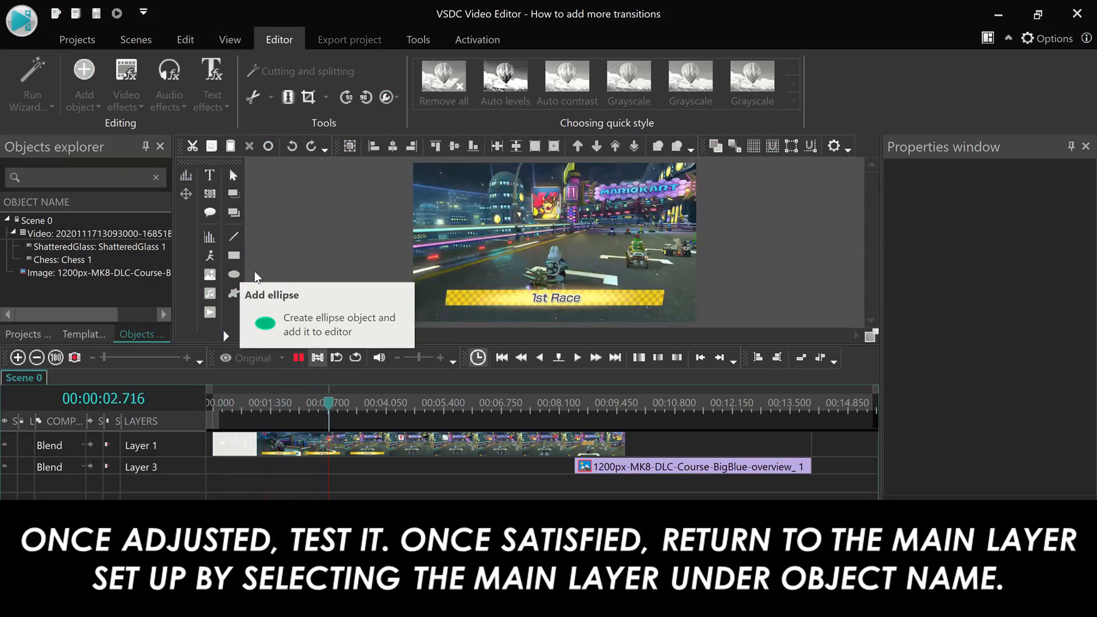
click(210, 401)
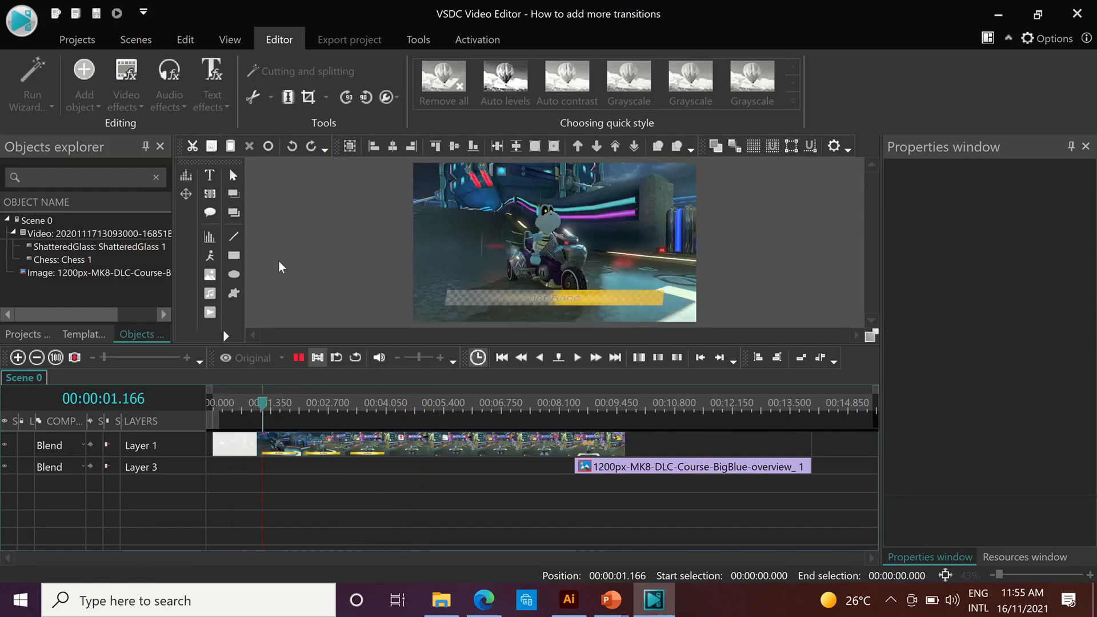
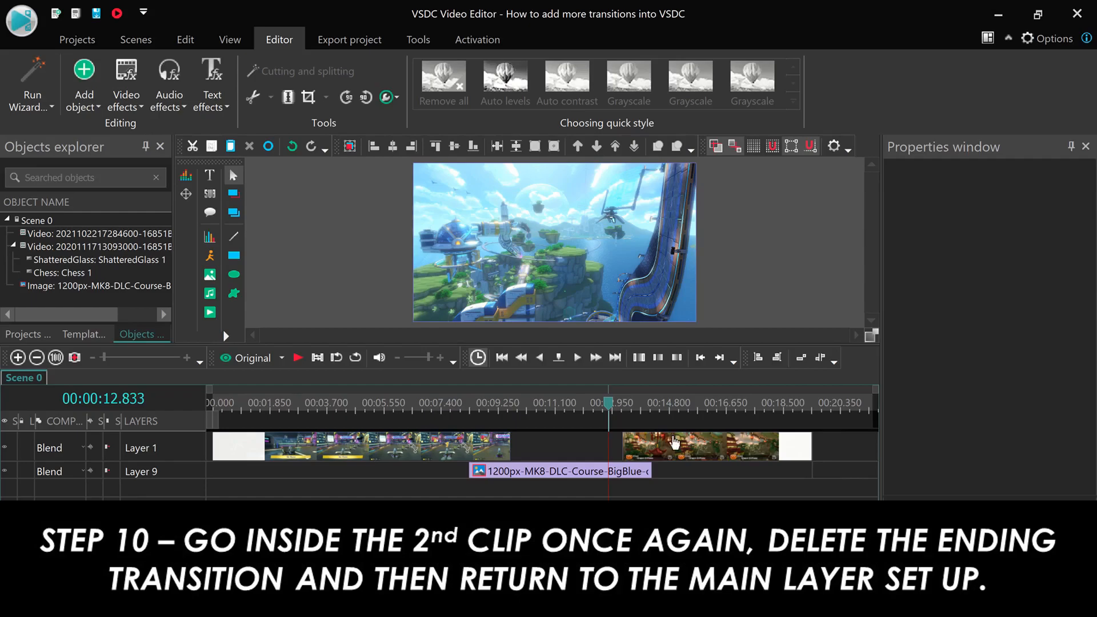
Check the image on the lower layer for leftover transitions in the object list
click(584, 473)
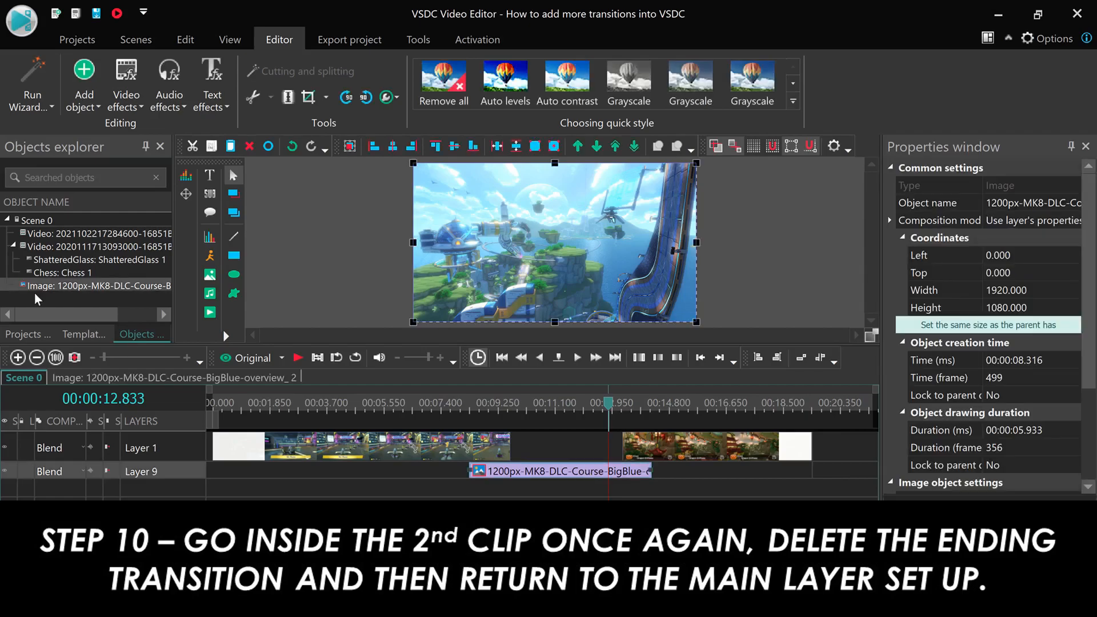
click(93, 287)
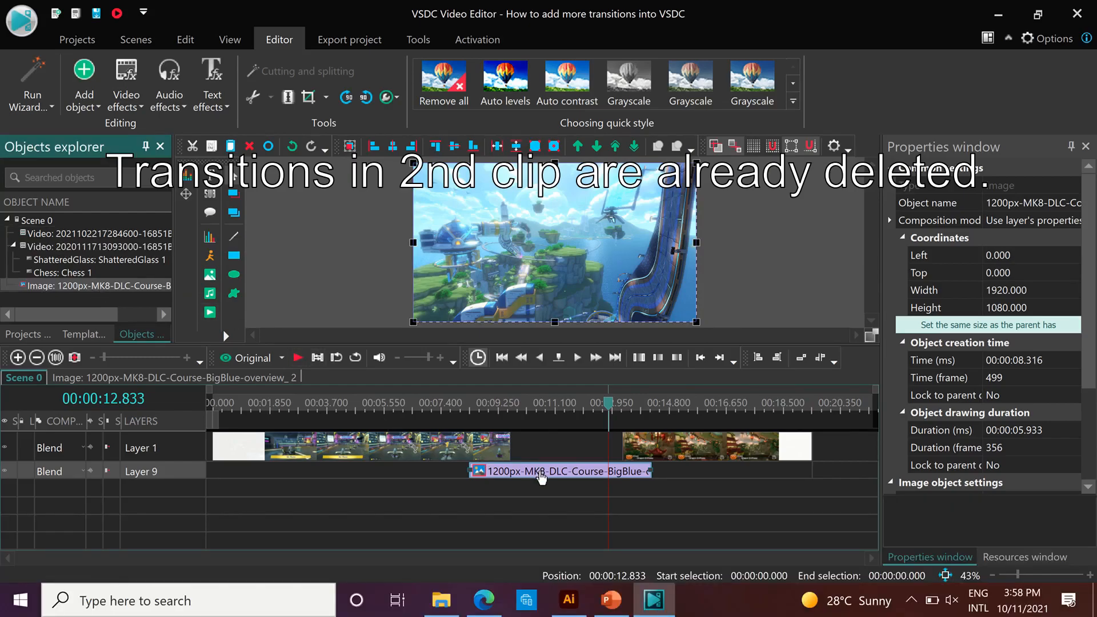
click(297, 247)
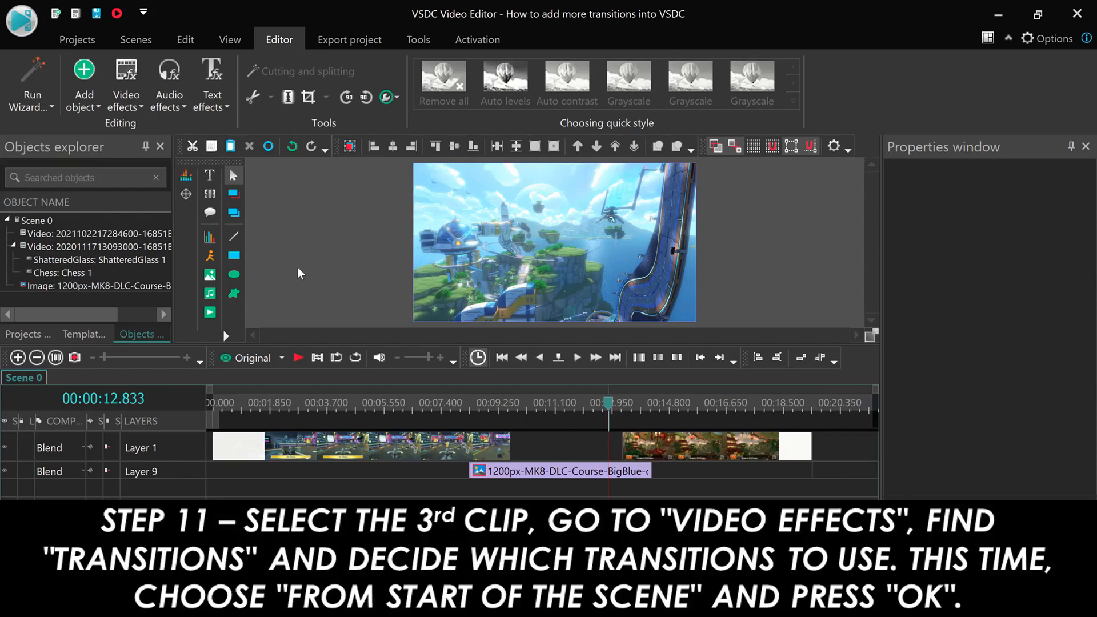
Add a Shattered glass transition to the third clip, positioned from the start of the scene with a duration of 00:00:01.000
click(688, 454)
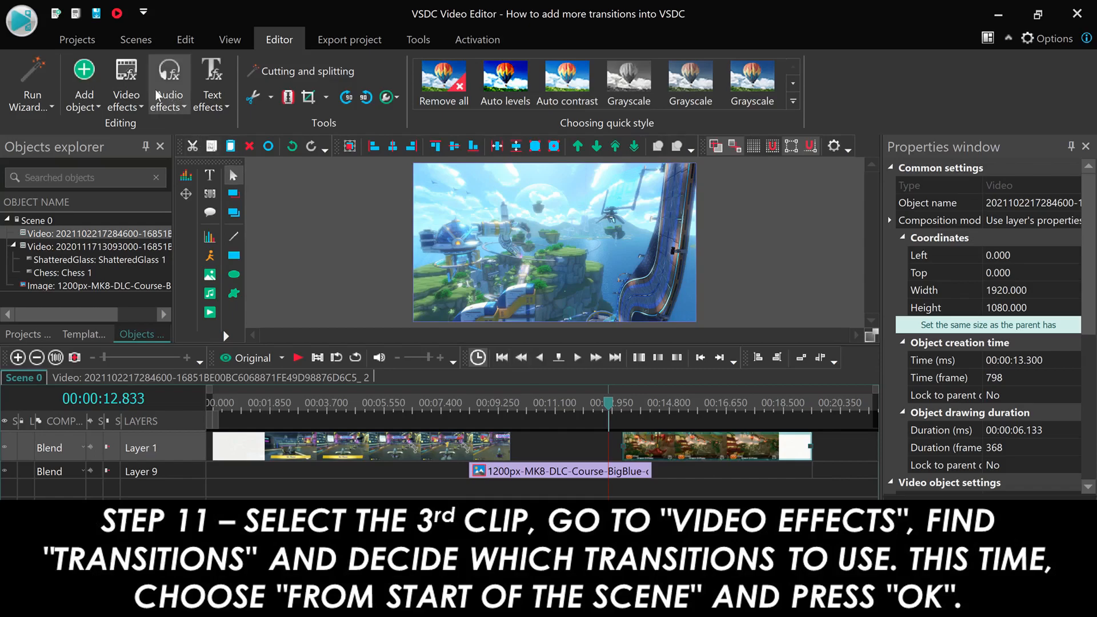
click(134, 84)
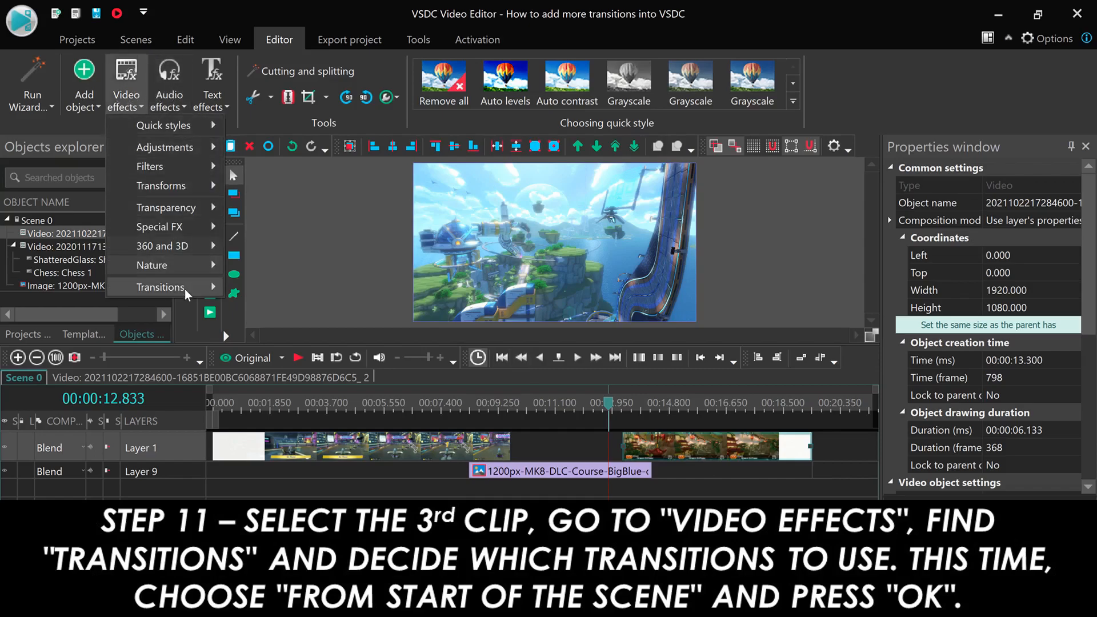
mouse_move(184, 289)
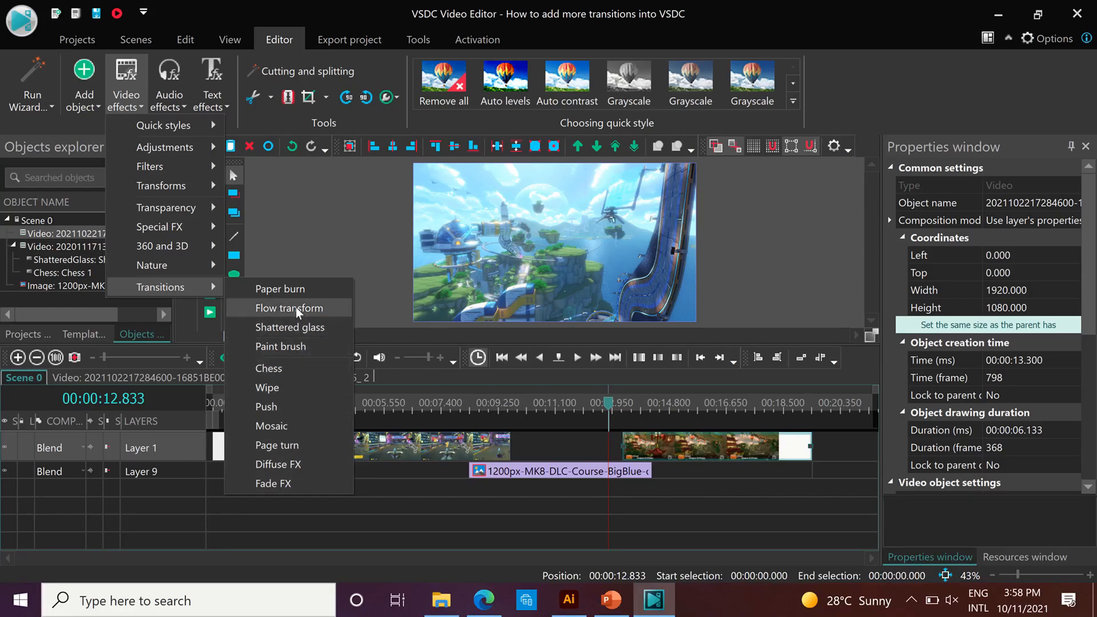
click(327, 324)
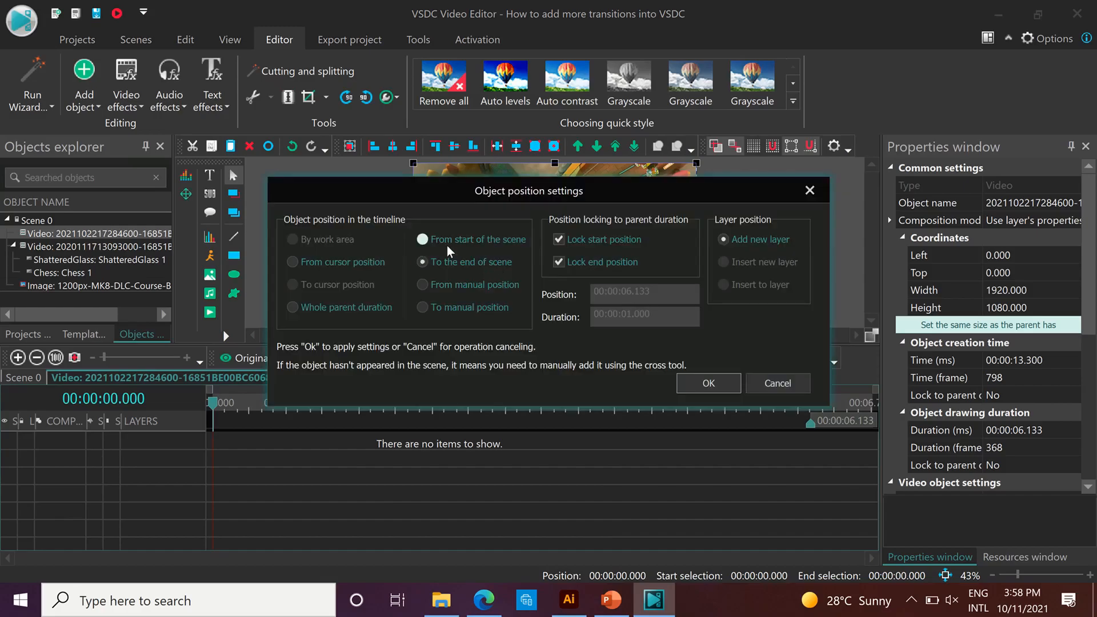
click(446, 245)
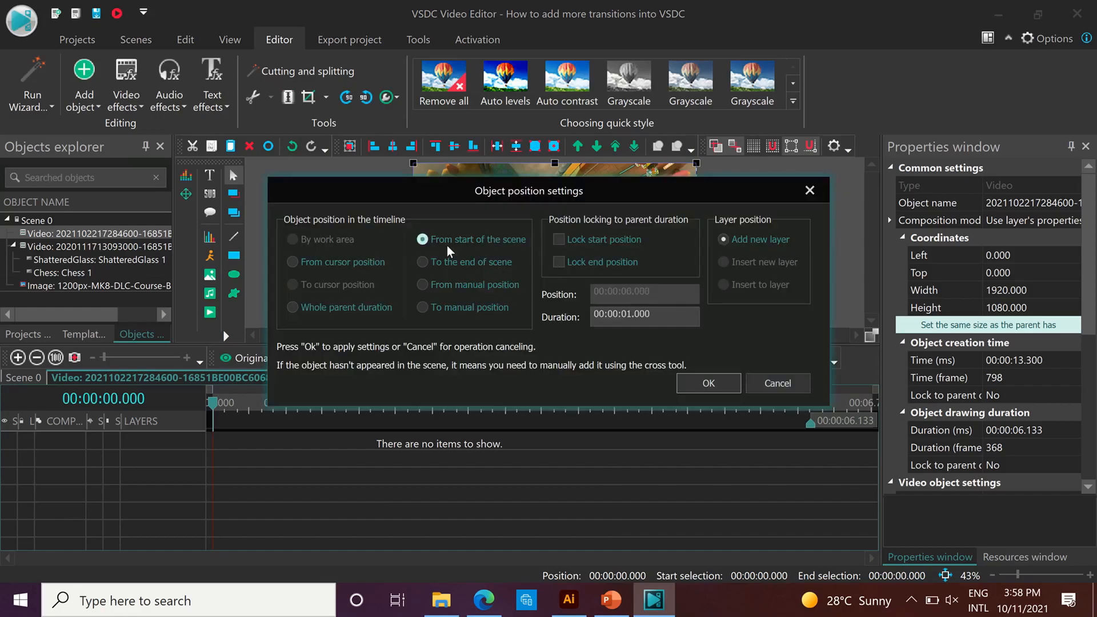
click(708, 383)
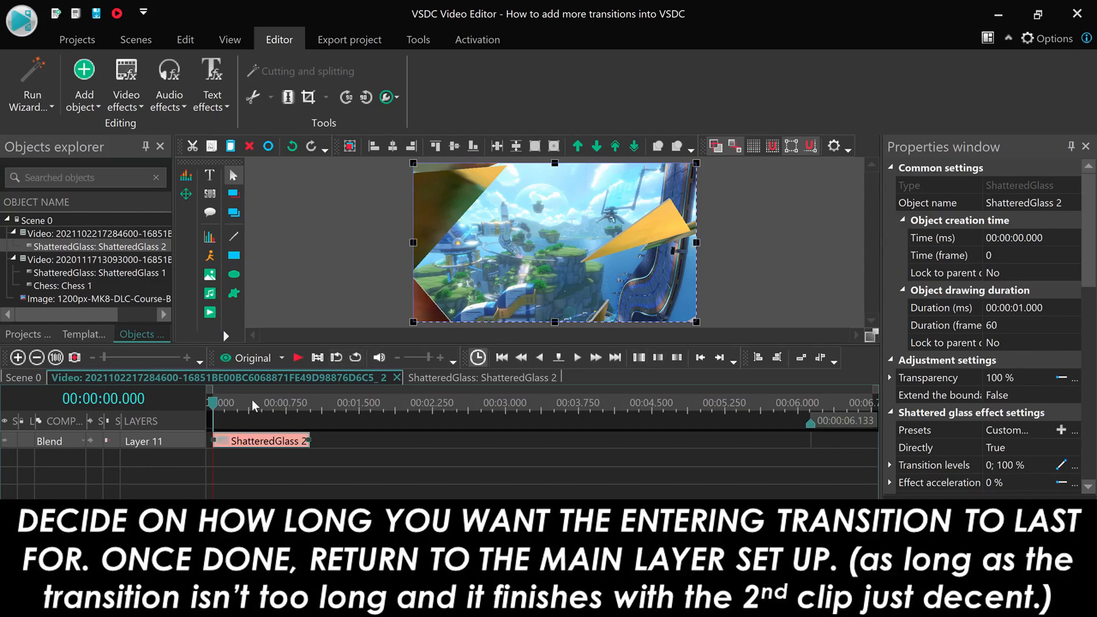
Preview the third clip's entering transition in its own timeline and return the playhead to the start
click(297, 358)
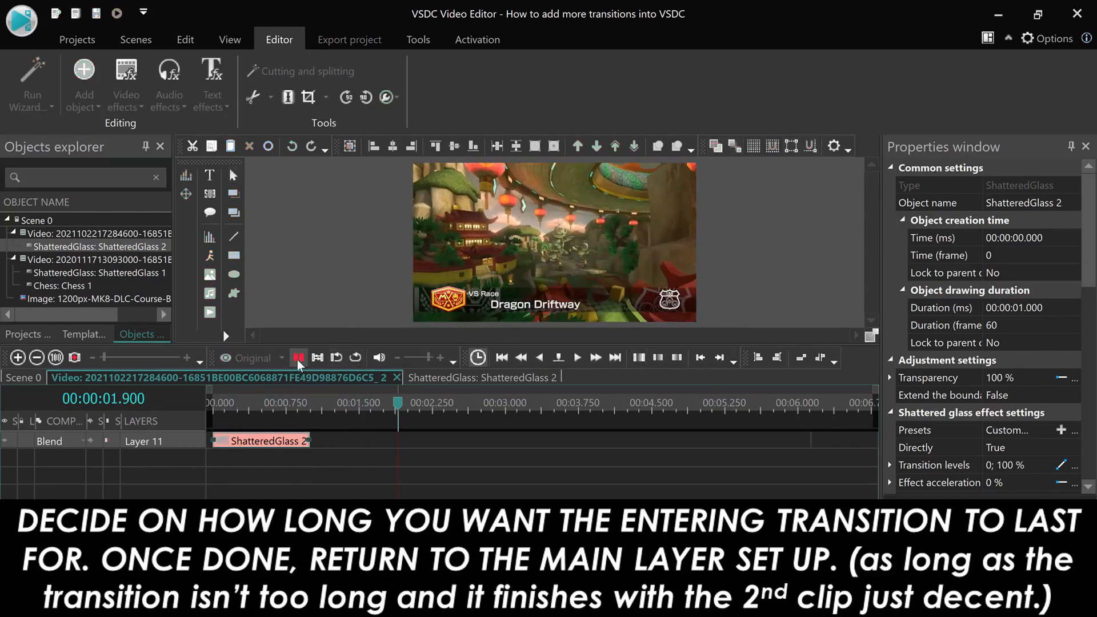
click(297, 358)
click(211, 406)
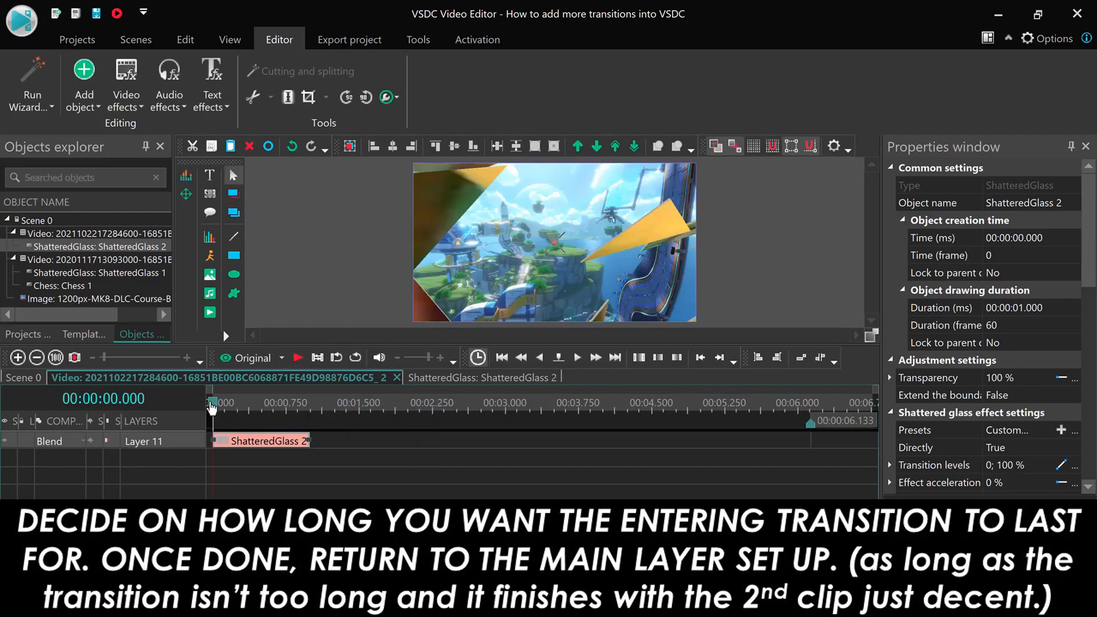
Lengthen the third clip's entering shattered glass transition to about 1.516 seconds and preview it
drag(308, 438, 358, 446)
click(297, 357)
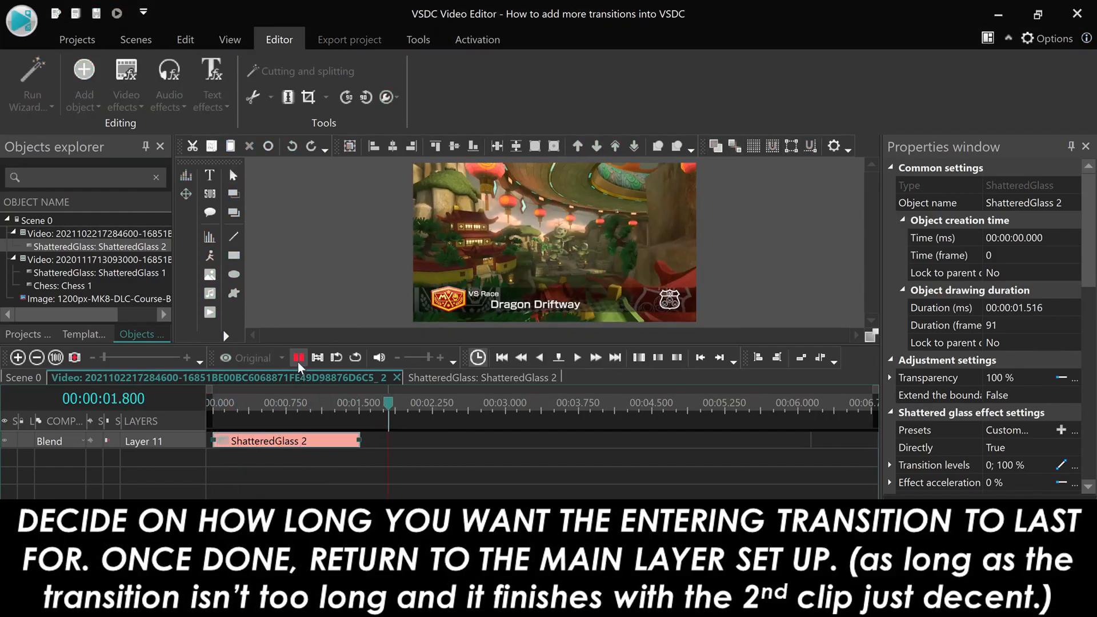
click(297, 358)
click(287, 268)
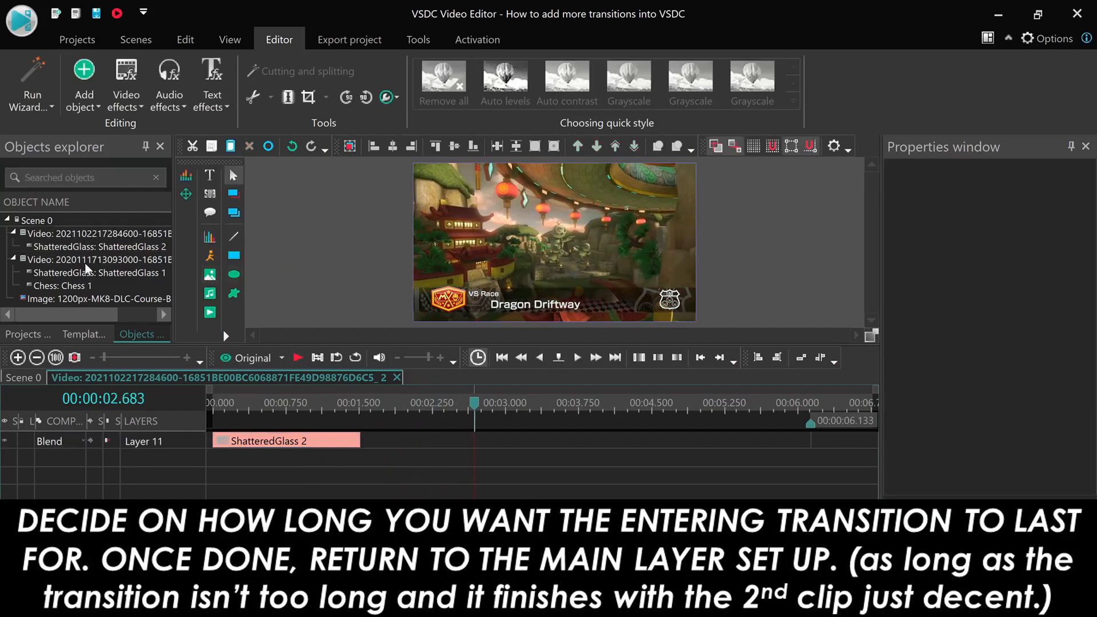
Return to the main scene and fine-tune the third clip's placement so its beginning overlaps the ending of the image
click(70, 299)
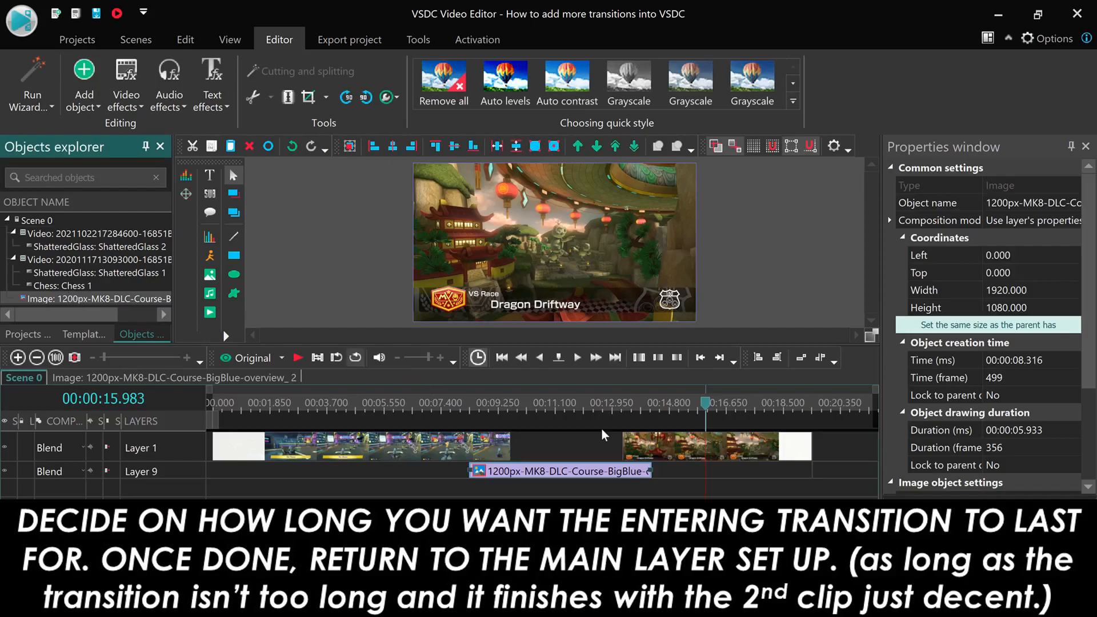
click(618, 407)
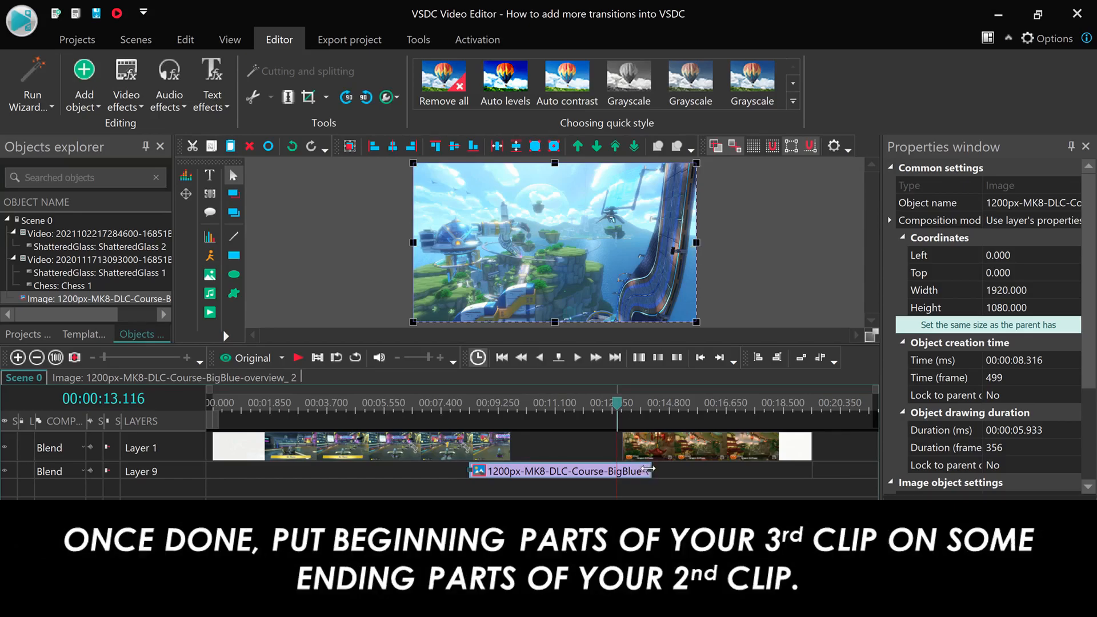
click(585, 452)
drag(691, 457, 693, 457)
click(546, 485)
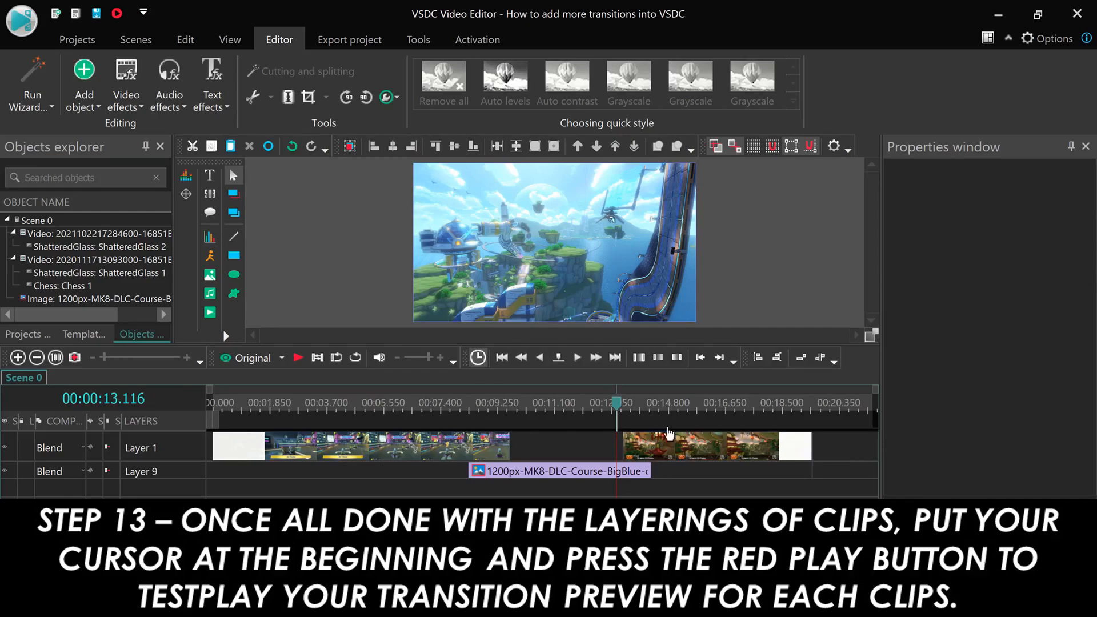
Check frames across the third clip's overlap with the image and play the whole scene from the beginning to test all transitions
click(631, 403)
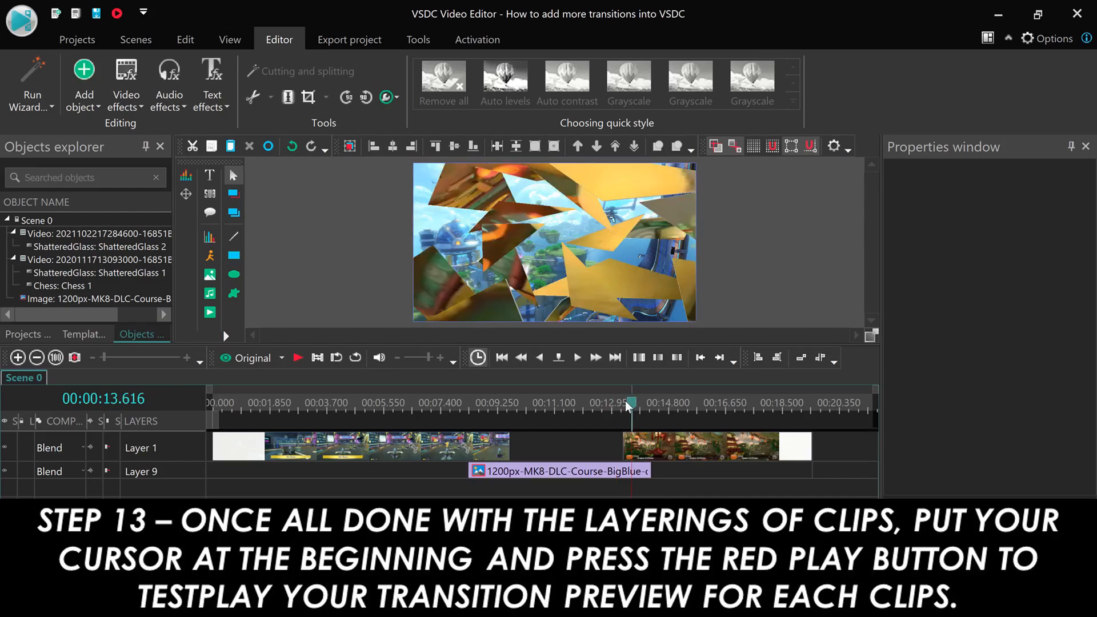
click(650, 403)
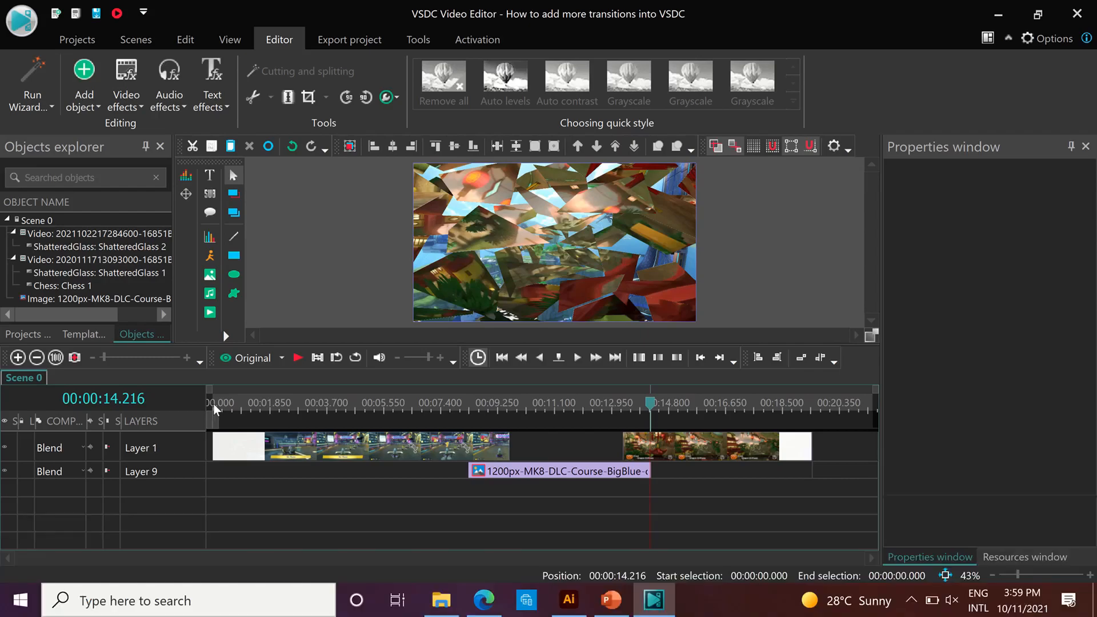
click(207, 403)
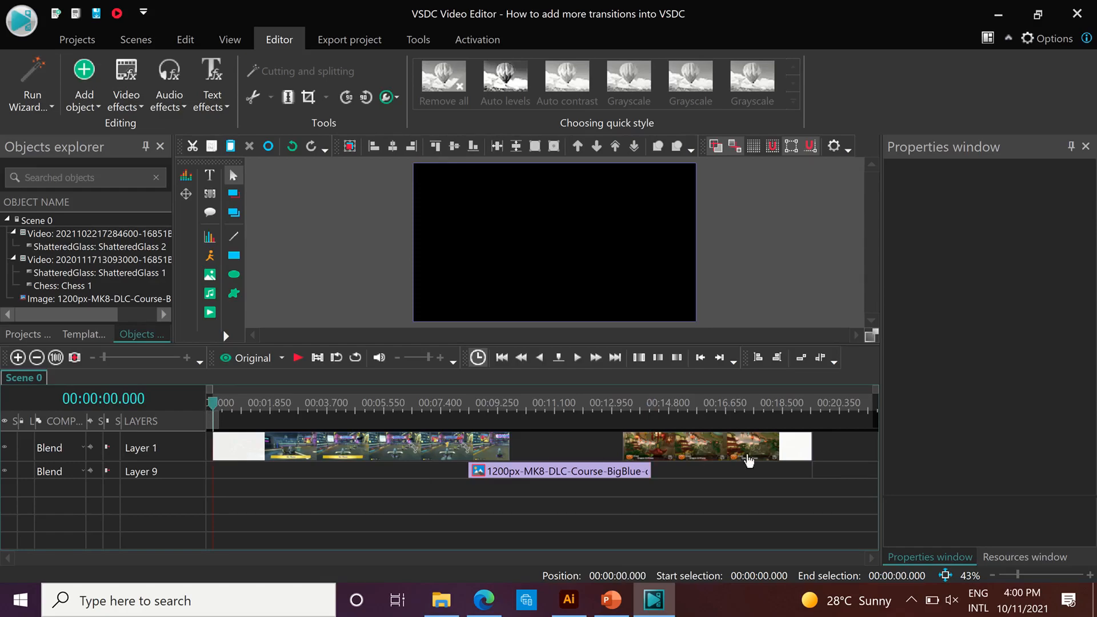
click(298, 359)
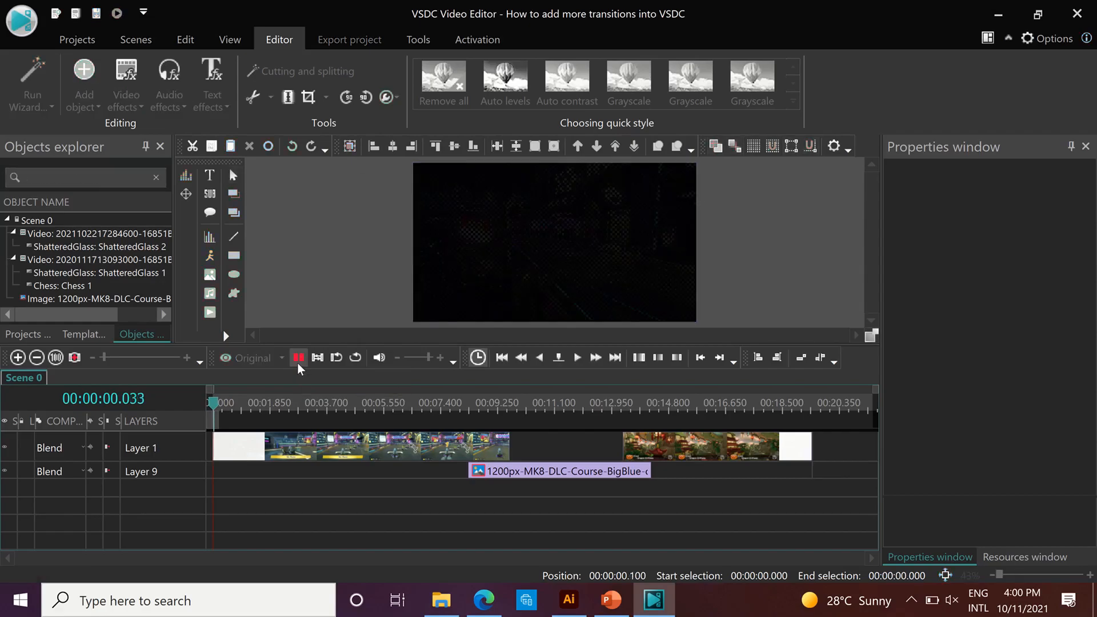